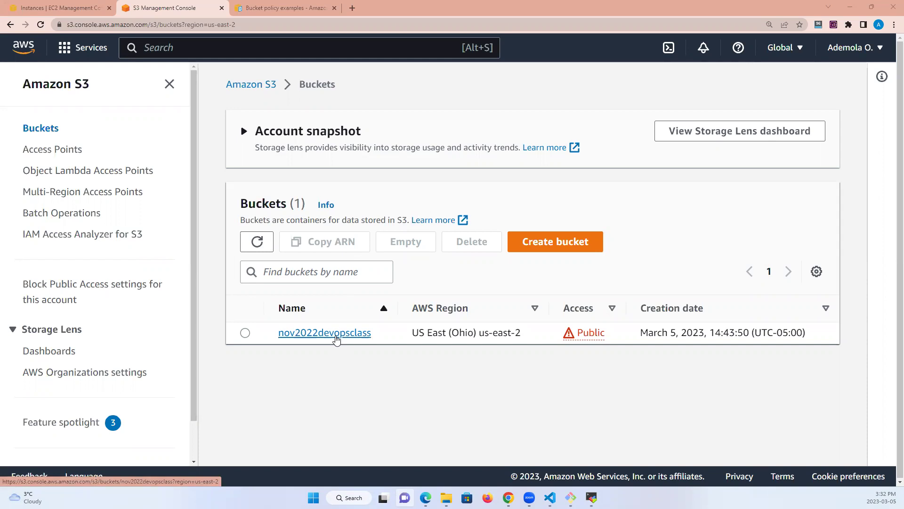
Open the nov2022devopsclass bucket and review its permissions, including Block public access, bucket policy, Object Ownership and the access control list
left_click(335, 336)
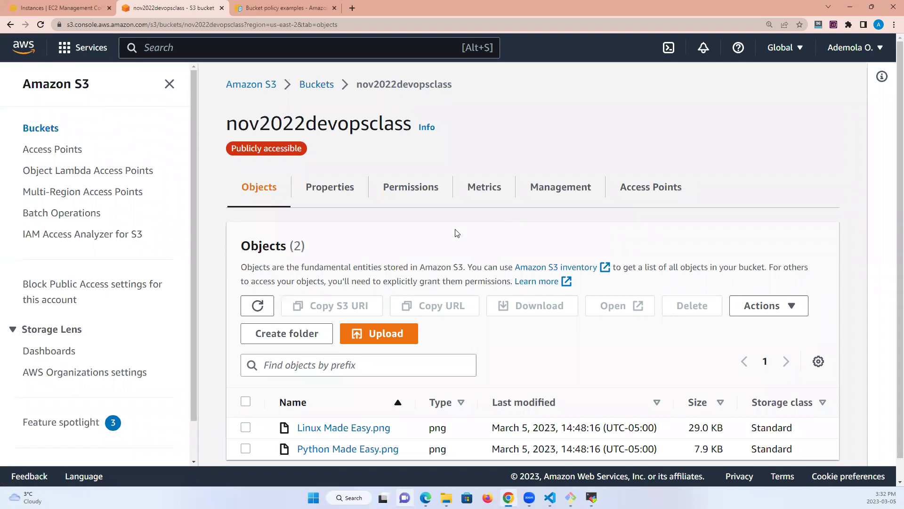
left_click(396, 190)
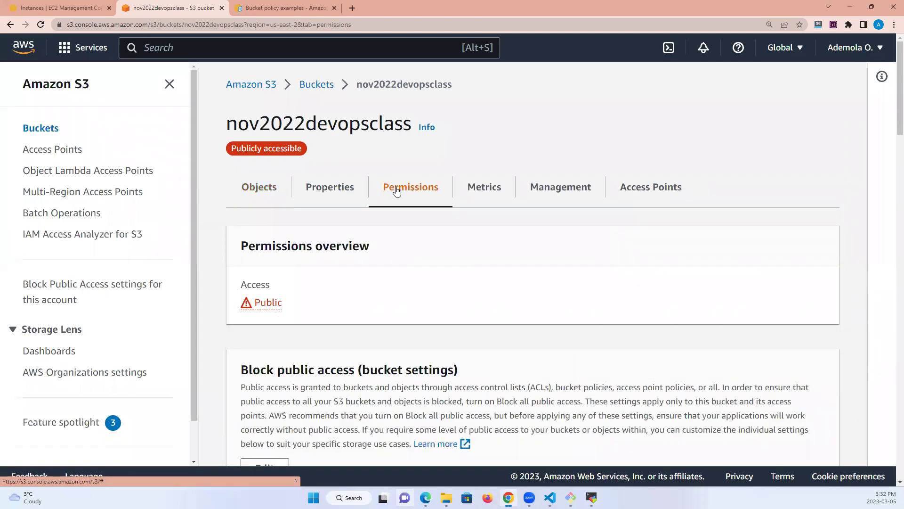
scroll(397, 190, "down", 3)
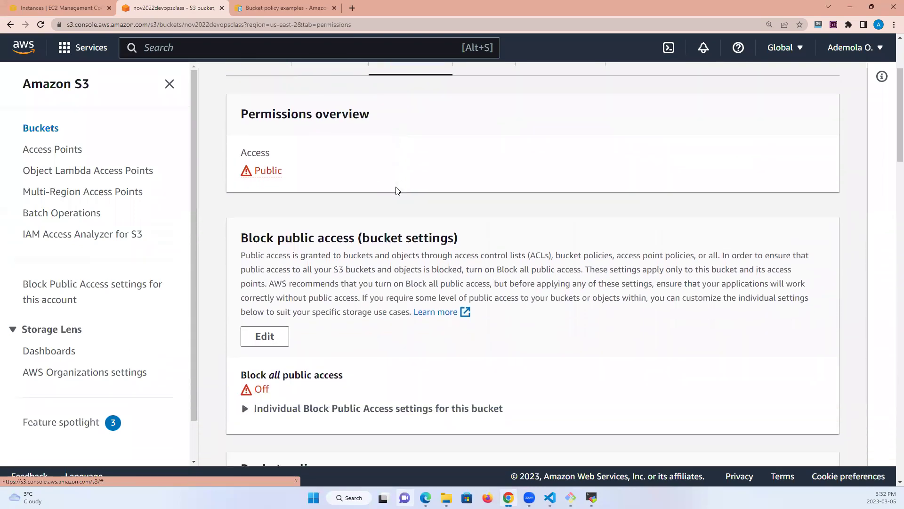
scroll(396, 190, "down", 6)
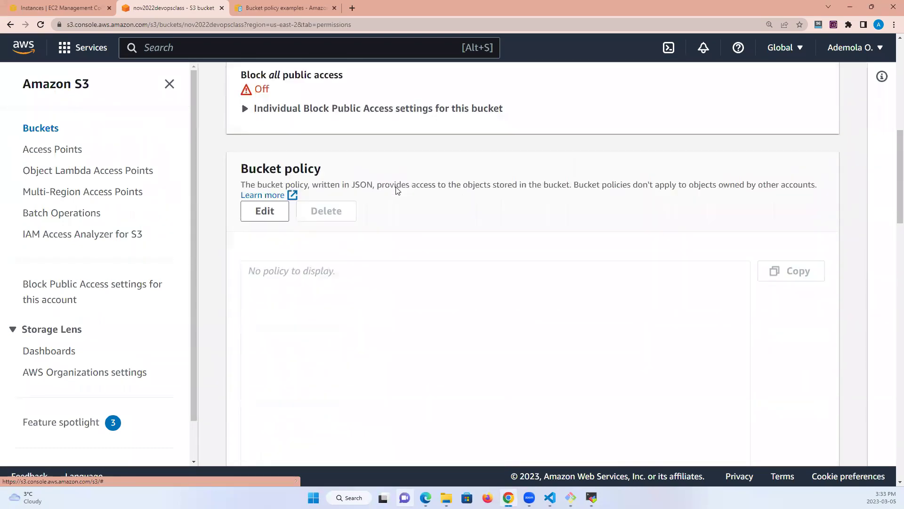
scroll(397, 189, "down", 9)
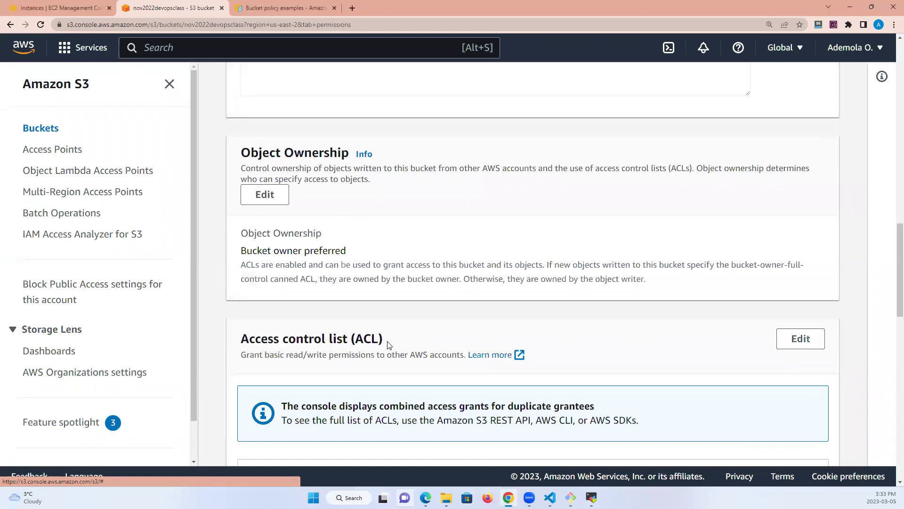
scroll(388, 343, "down", 8)
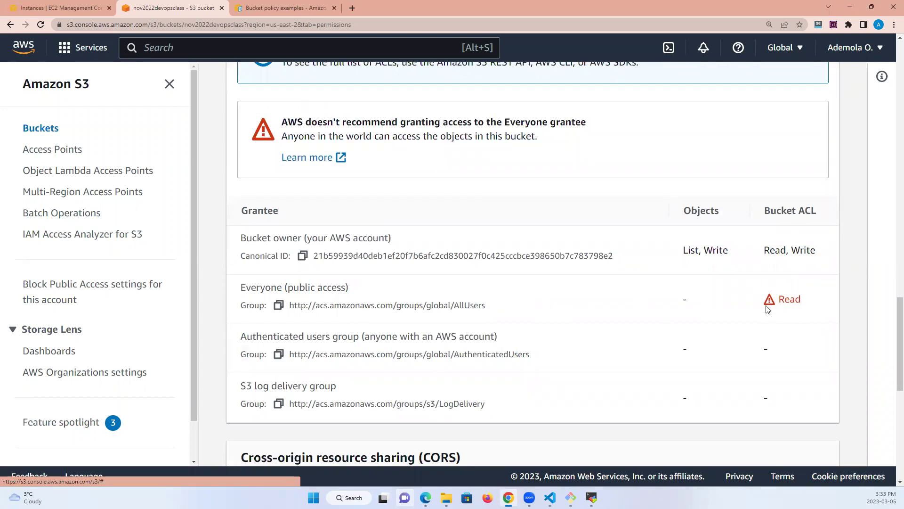
scroll(777, 299, "up", 15)
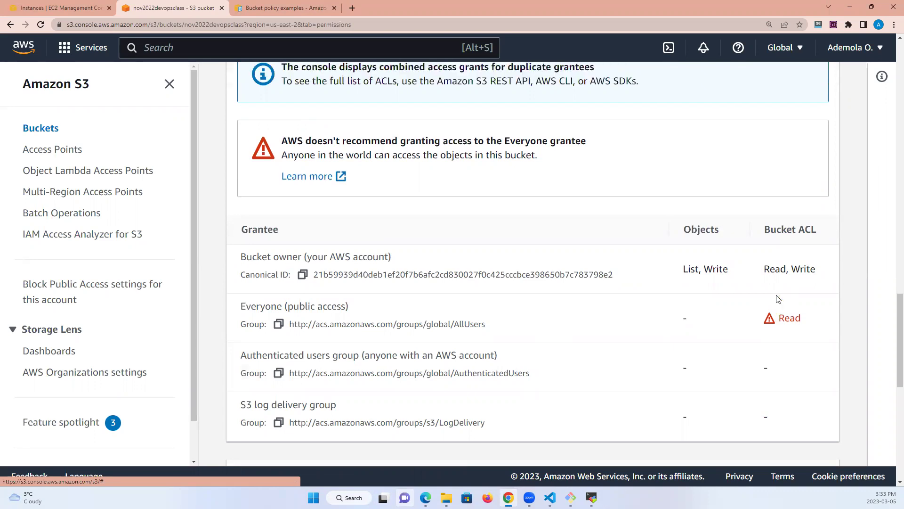
scroll(778, 299, "up", 8)
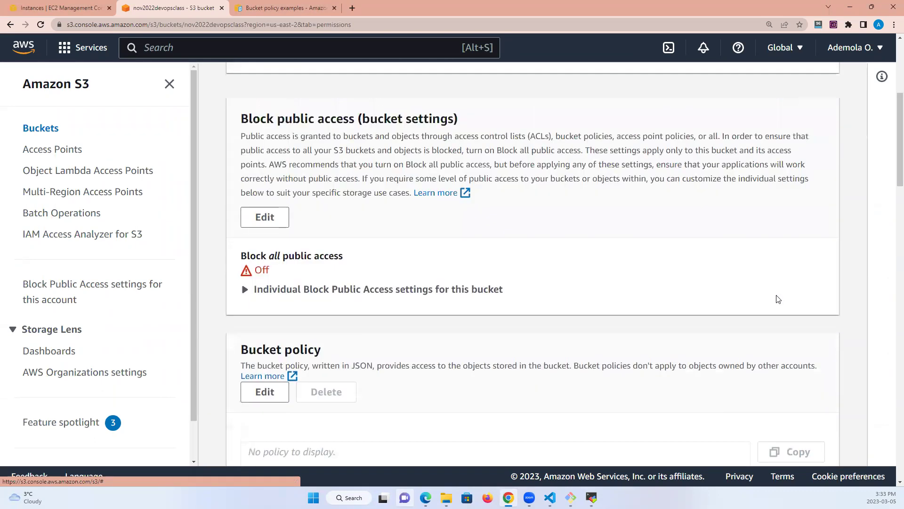
scroll(695, 316, "up", 4)
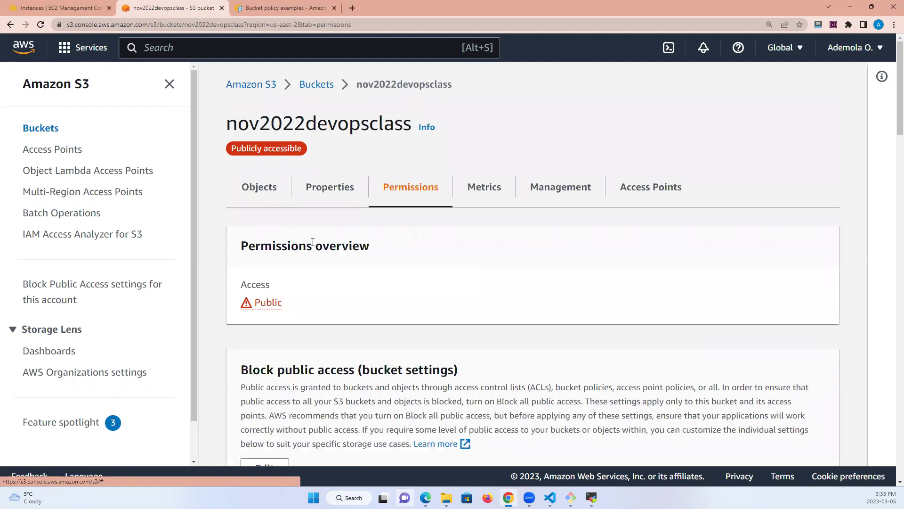
Open the details of Linux Made Easy.png and Python Made Easy.png from the bucket's object list in separate new browser tabs
left_click(263, 193)
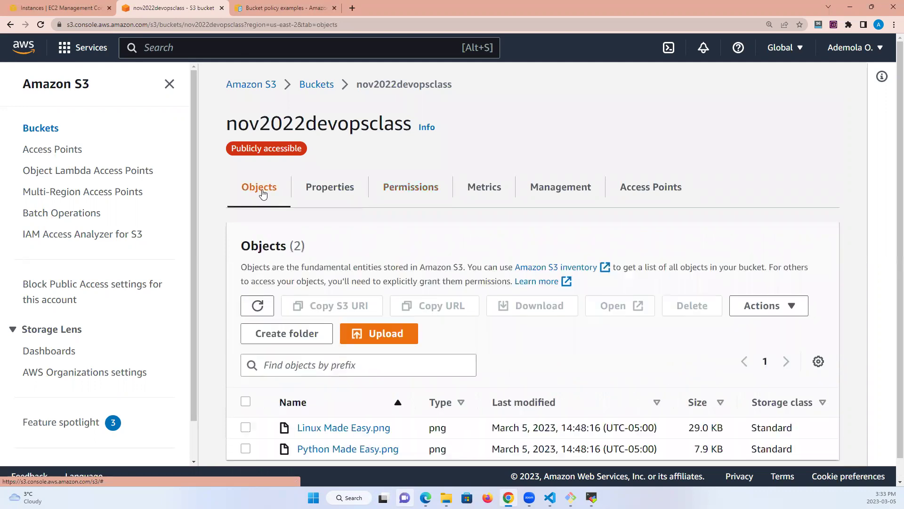
scroll(262, 194, "down", 1)
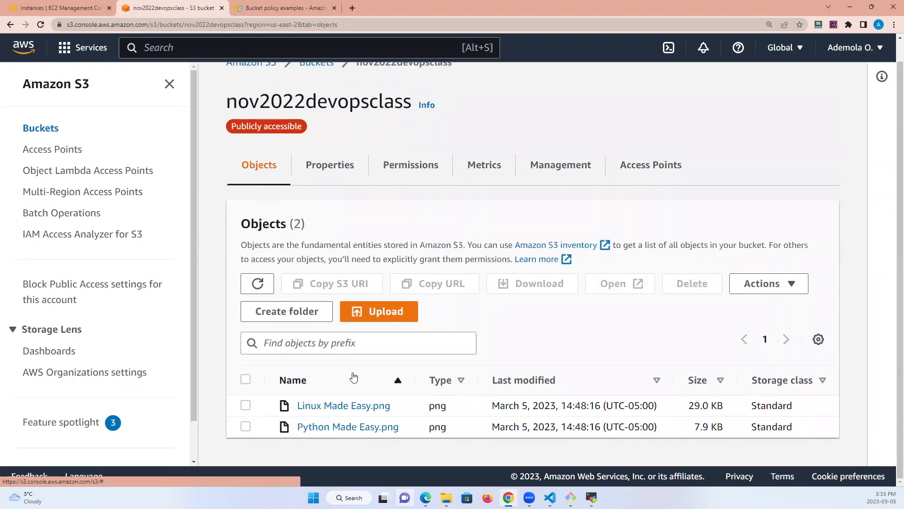
right_click(351, 405)
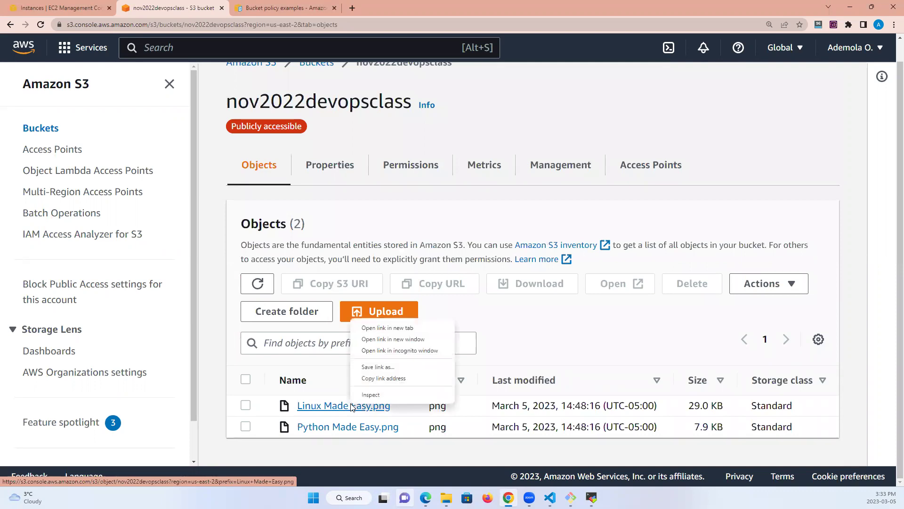
left_click(408, 328)
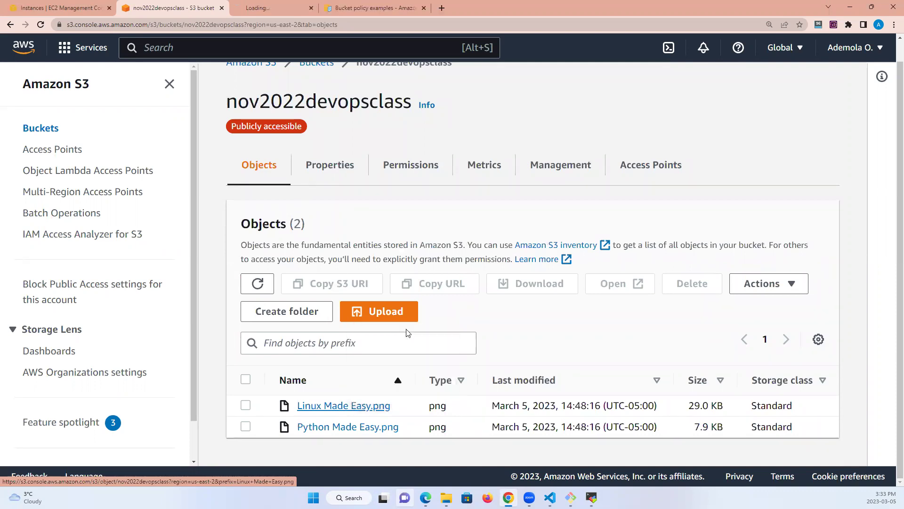
right_click(353, 427)
left_click(393, 349)
Copy the object URL of Linux Made Easy.png and load it in a new browser tab
left_click(296, 8)
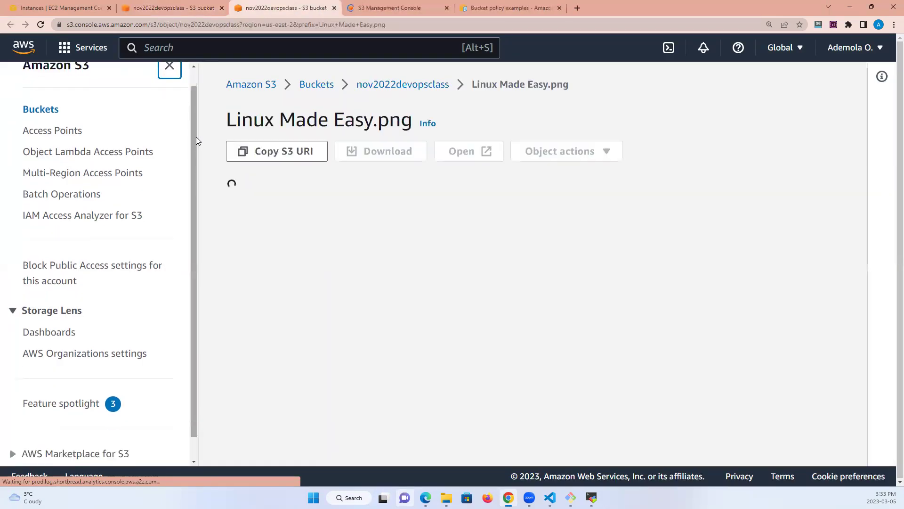
scroll(196, 136, "down", 1)
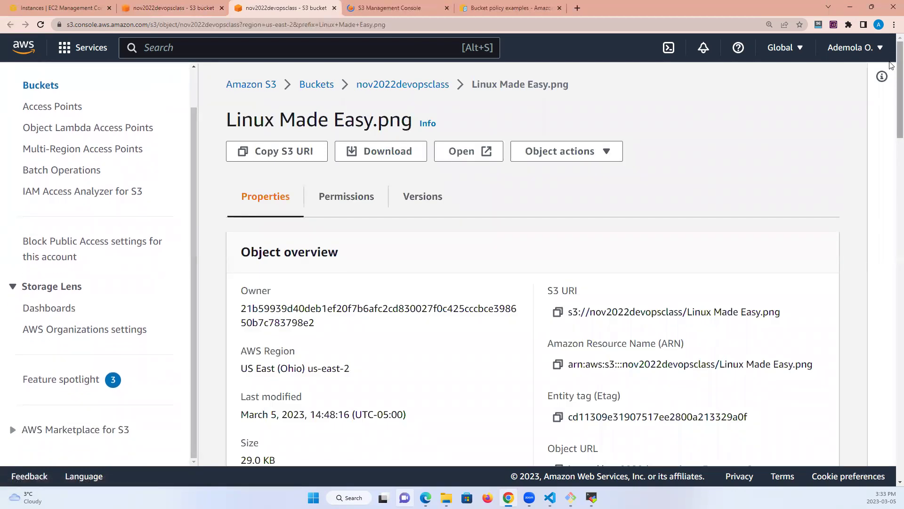
scroll(890, 136, "down", 6)
scroll(890, 136, "up", 2)
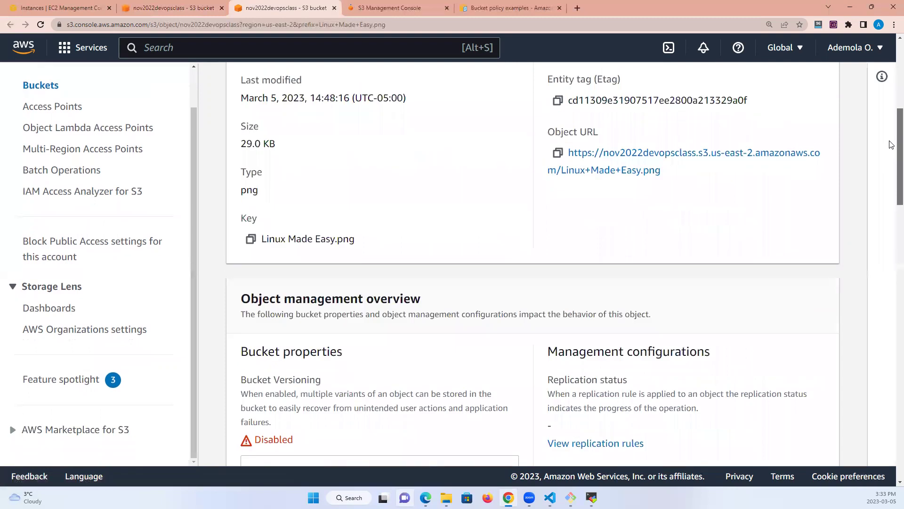
scroll(887, 134, "up", 1)
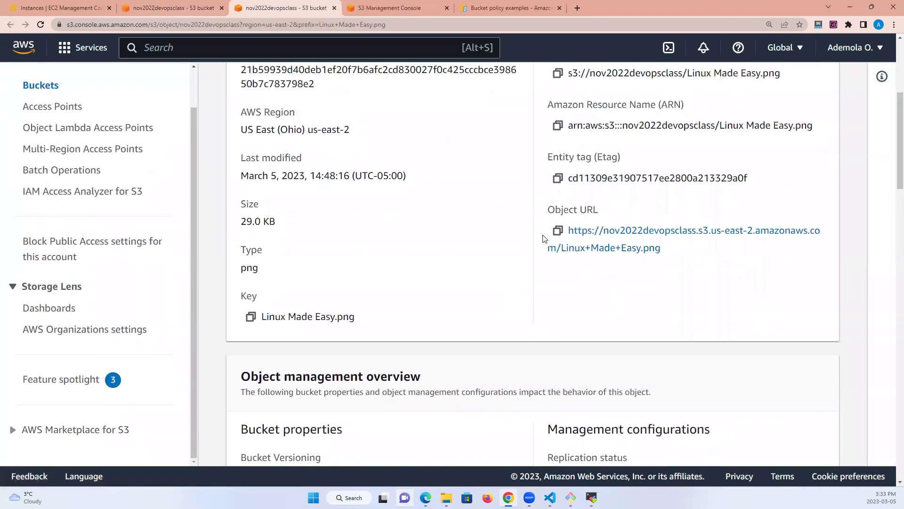
left_click(558, 231)
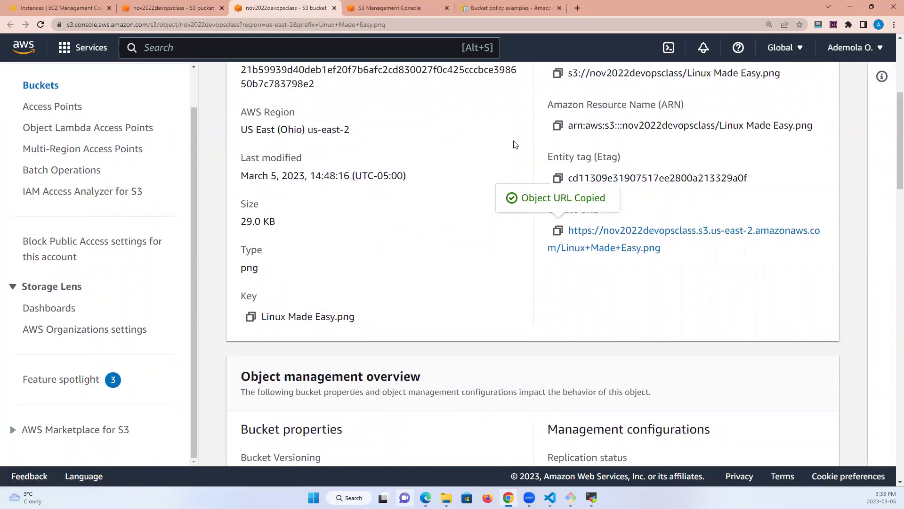
left_click(579, 6)
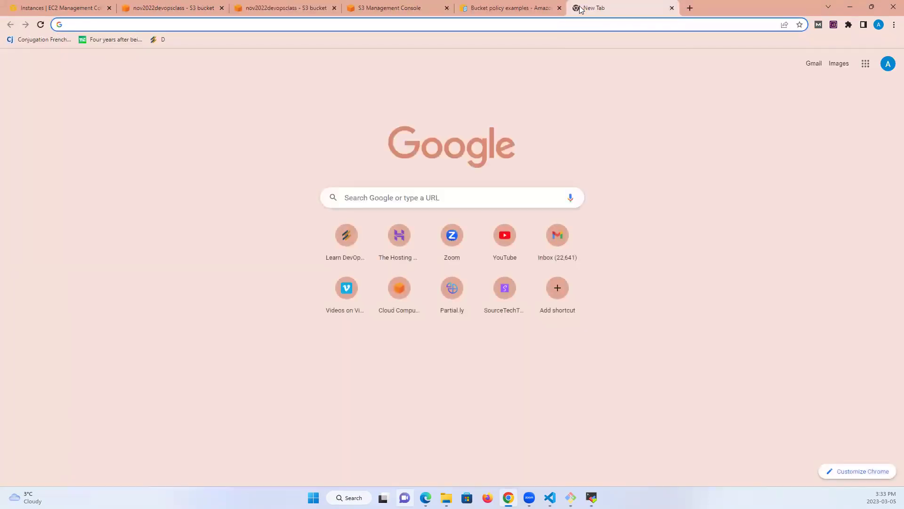
key("ctrl+v")
key("Return")
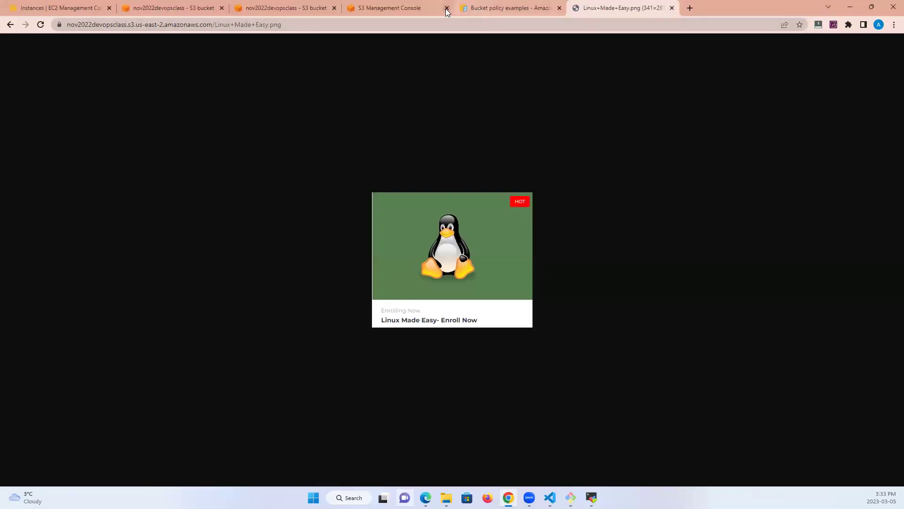
Copy the object URL of Python Made Easy.png and load it in a new browser tab
left_click(383, 10)
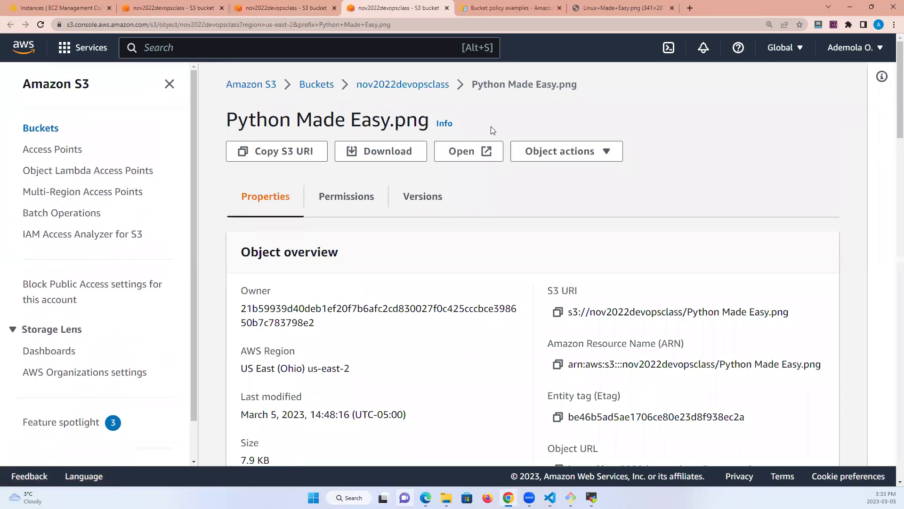
left_click(291, 10)
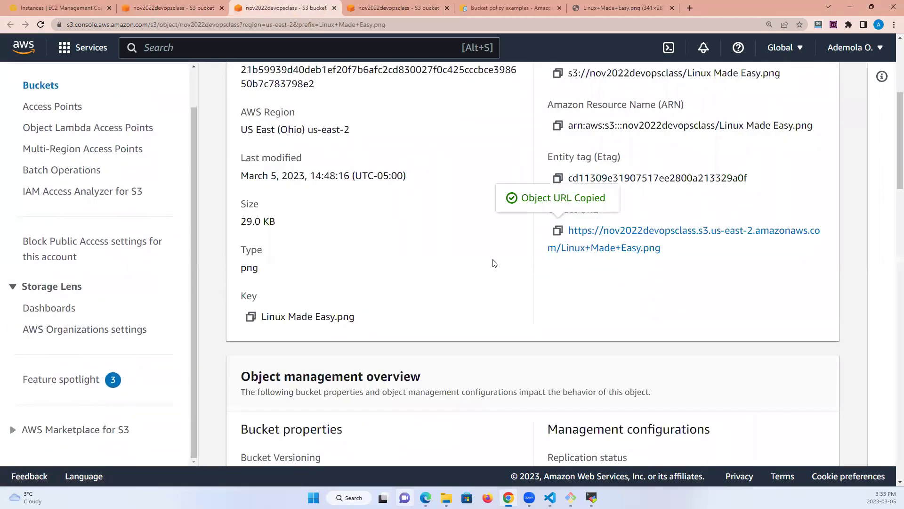
left_click(388, 9)
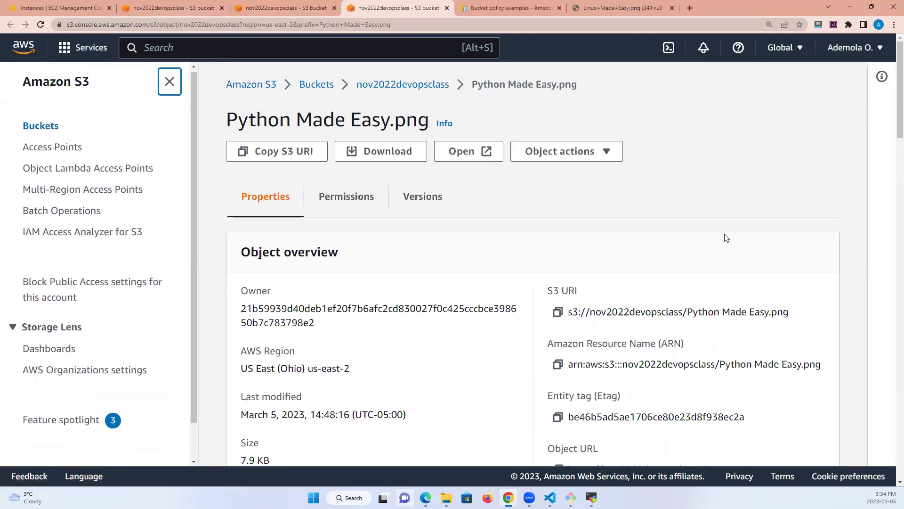
key("Down")
key("Down")
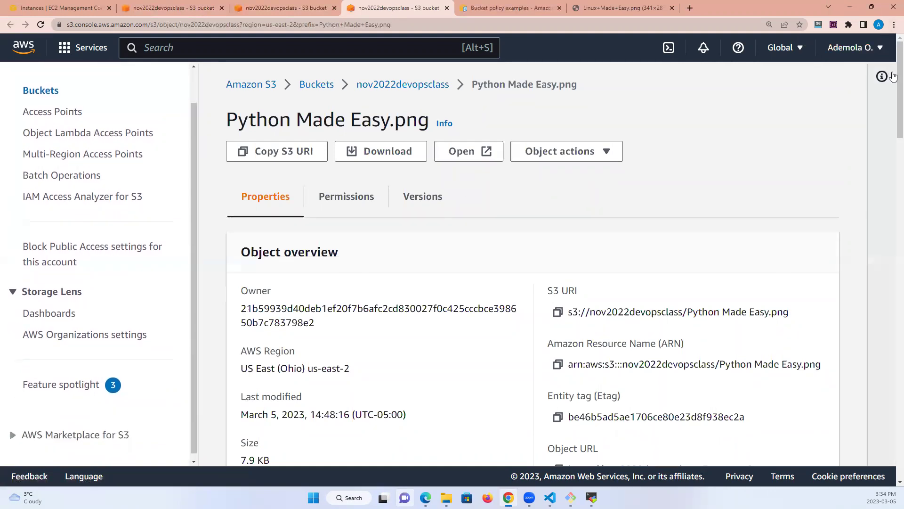
scroll(890, 73, "down", 5)
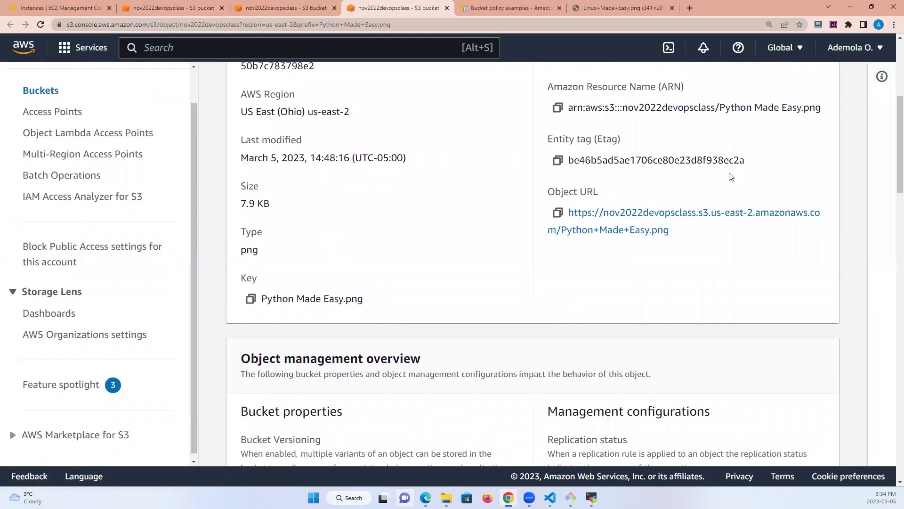
left_click(558, 212)
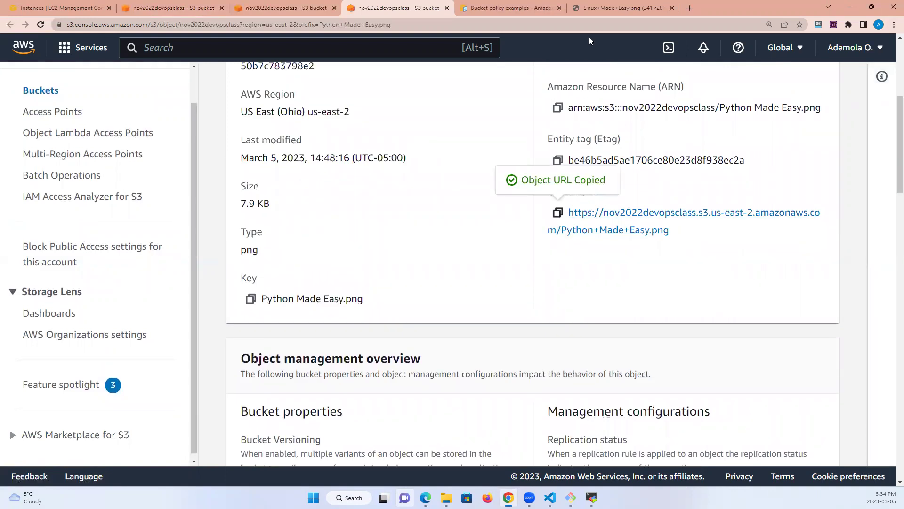
left_click(689, 8)
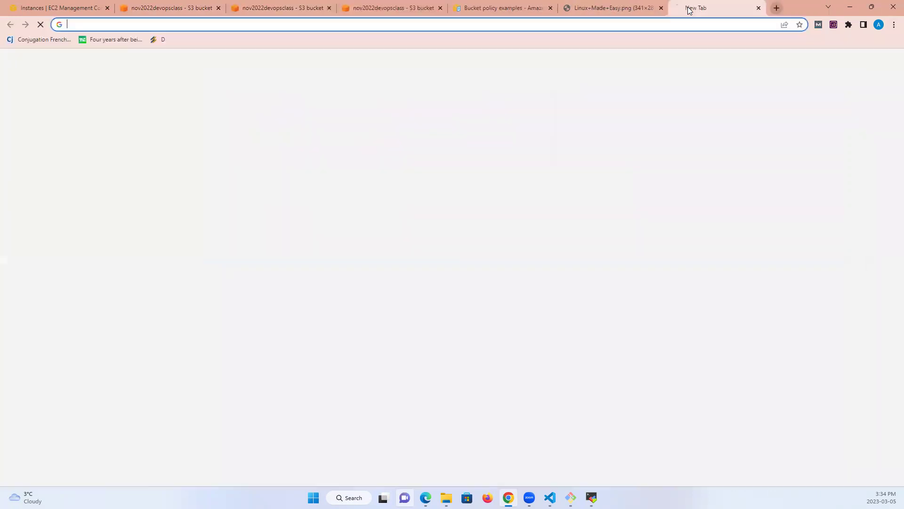
key("ctrl+v")
key("Return")
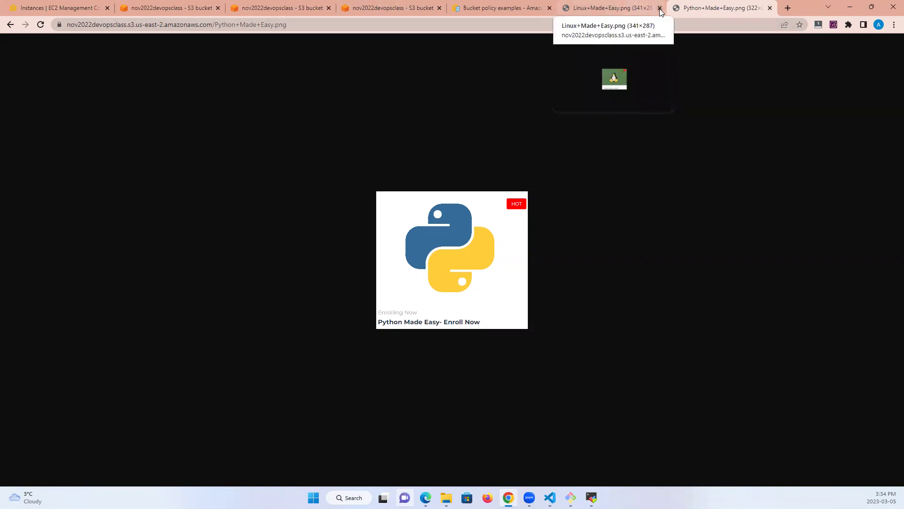
Check the Make public using ACL page for Python Made Easy.png without applying it, and return to the Linux Made Easy.png details
left_click(419, 10)
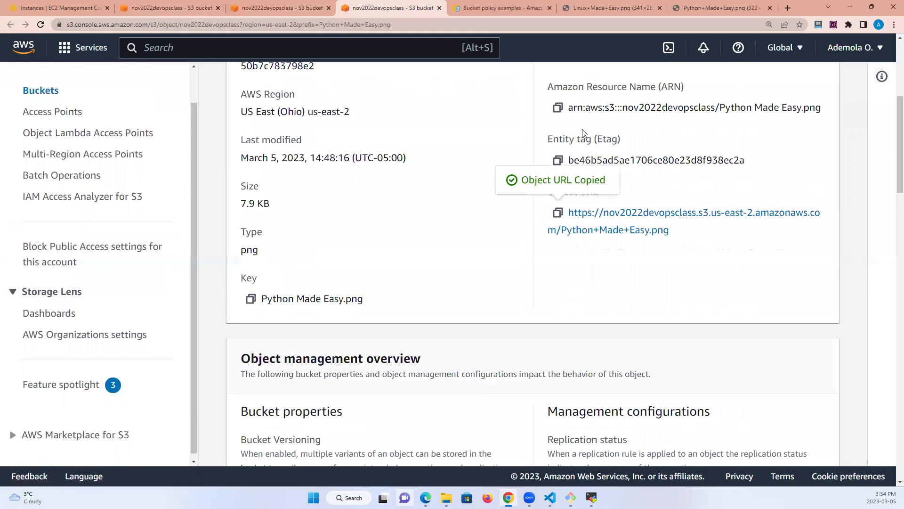
scroll(794, 162, "up", 5)
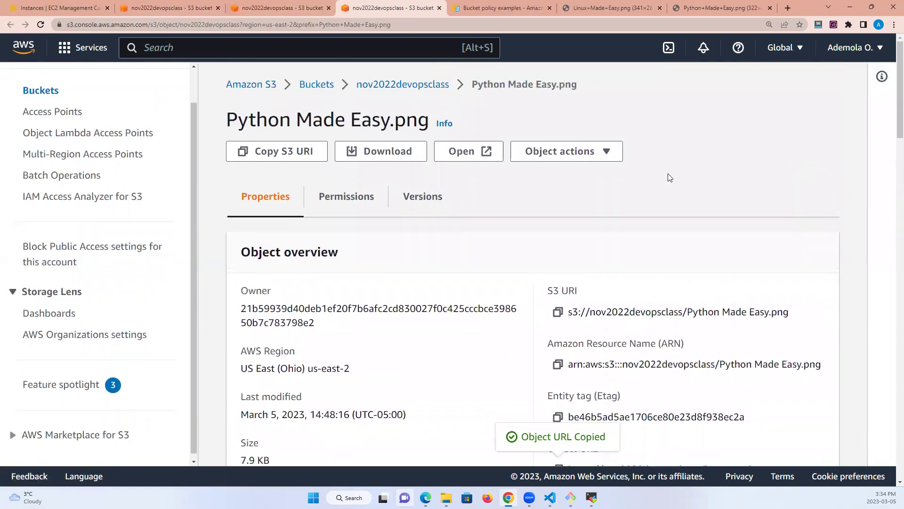
left_click(609, 158)
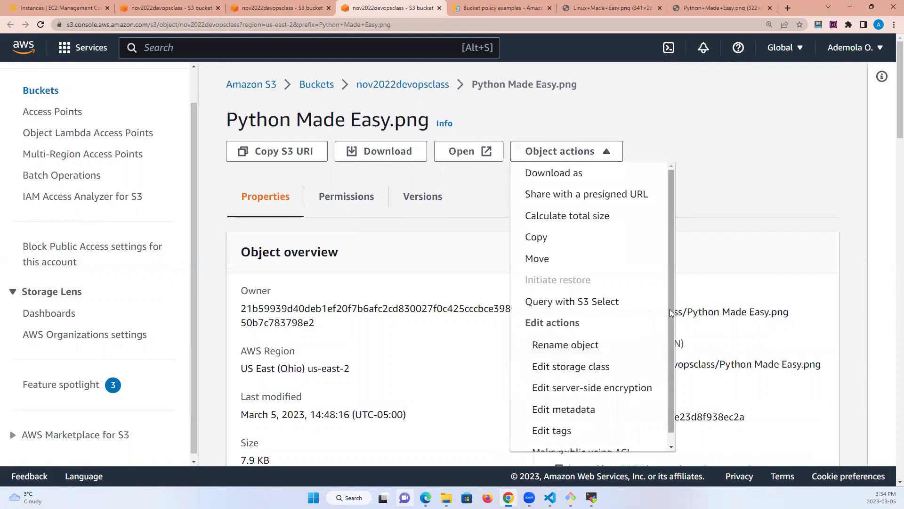
left_click_drag(668, 314, 669, 383)
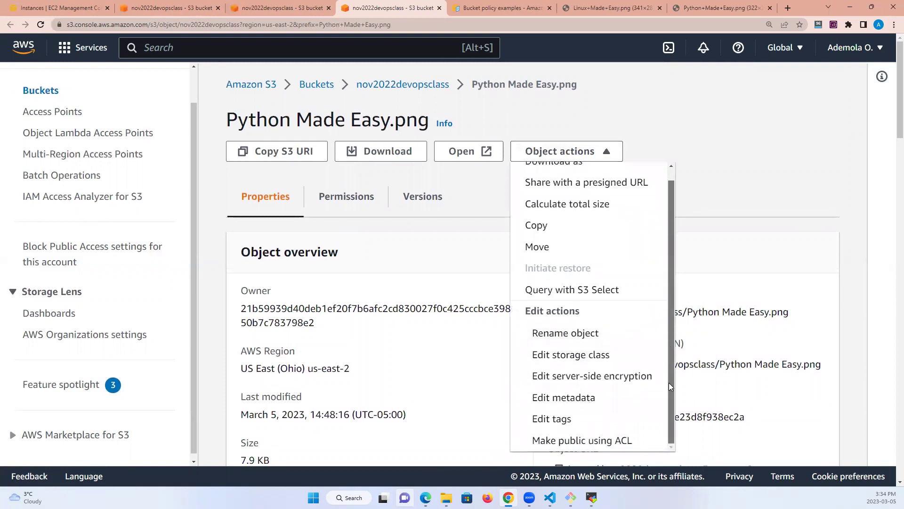
left_click(547, 442)
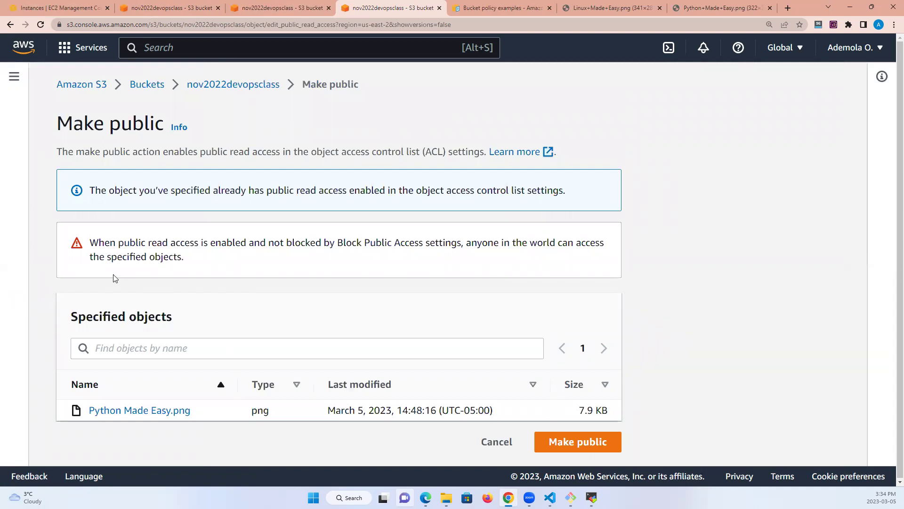
scroll(891, 287, "down", 1)
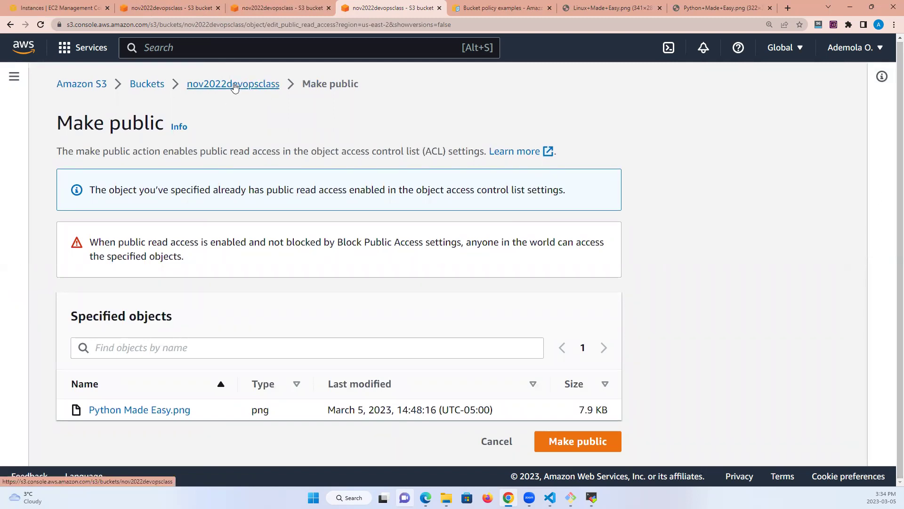
left_click(277, 10)
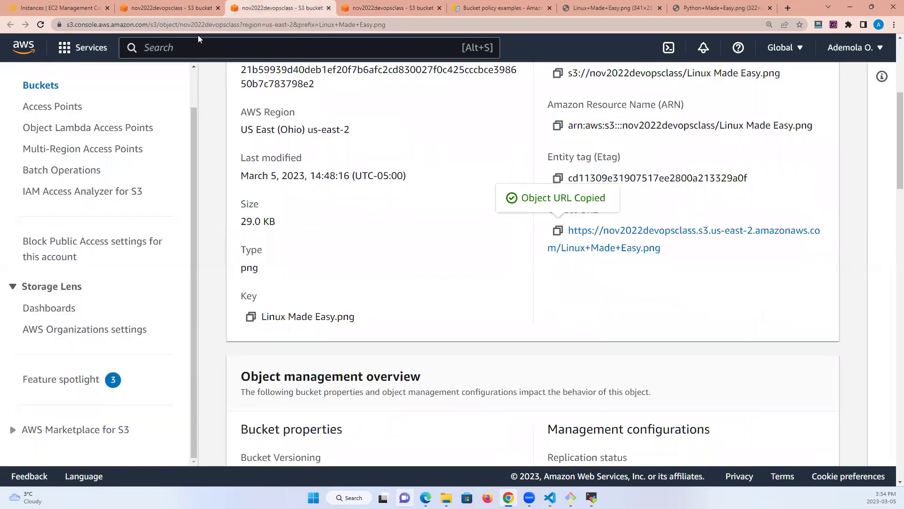
Permanently delete Linux Made Easy.png and Python Made Easy.png from the nov2022devopsclass bucket, confirming with "permanently delete"
left_click(165, 10)
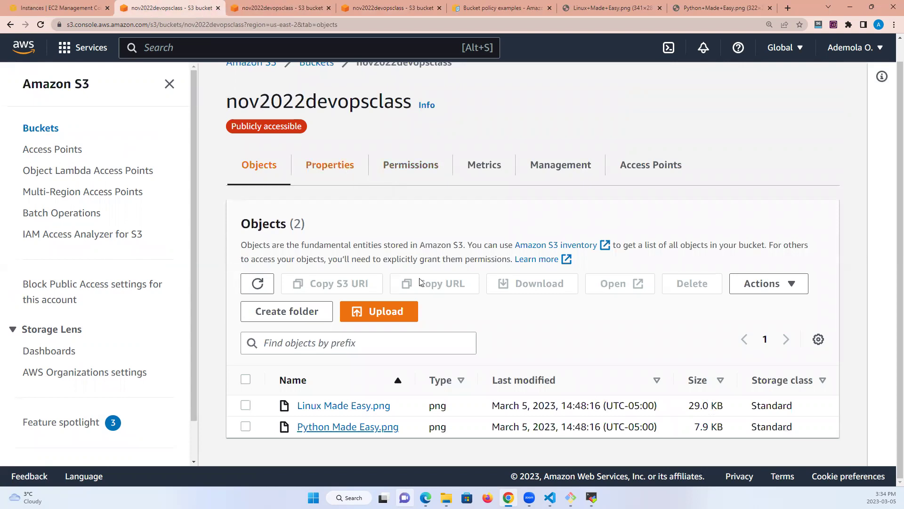
left_click(246, 404)
left_click(245, 437)
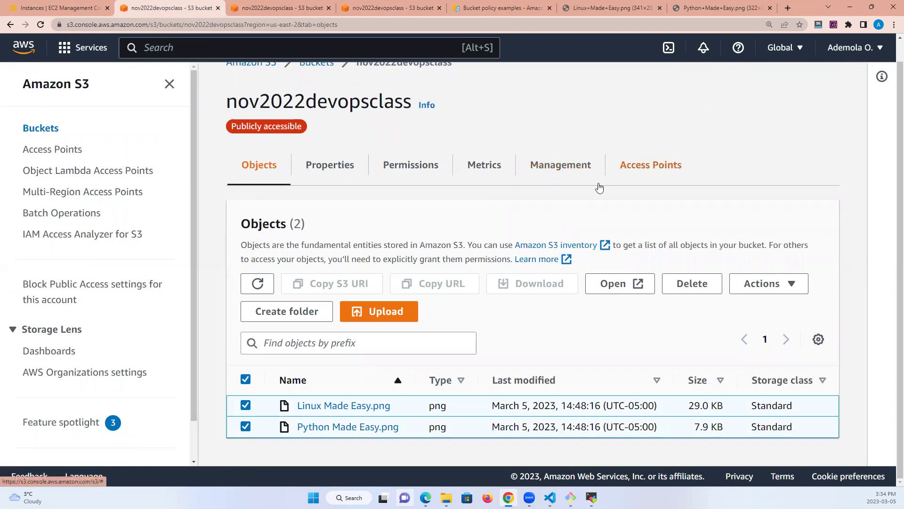
left_click(692, 284)
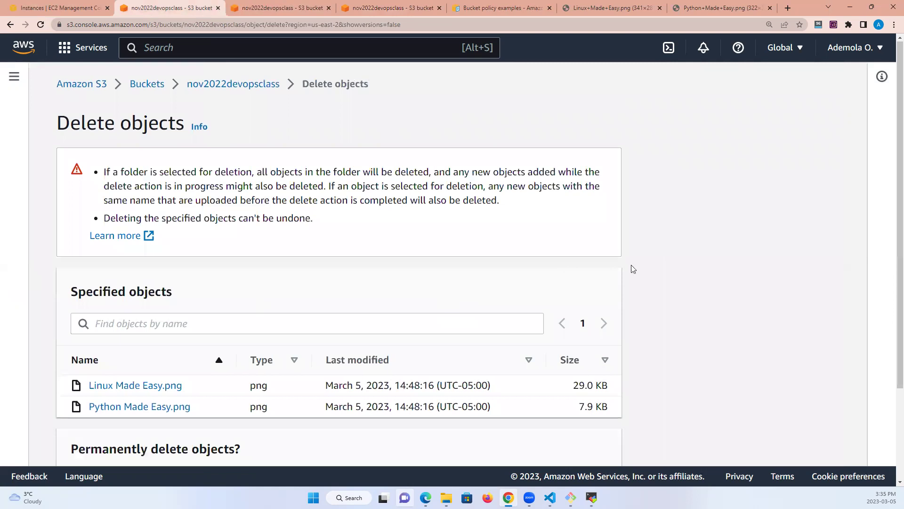
scroll(890, 212, "down", 2)
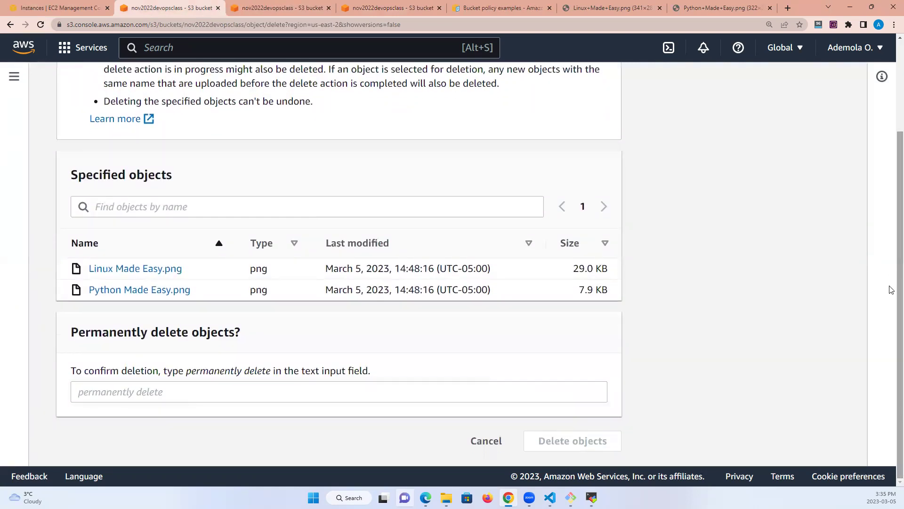
left_click(89, 392)
type("p")
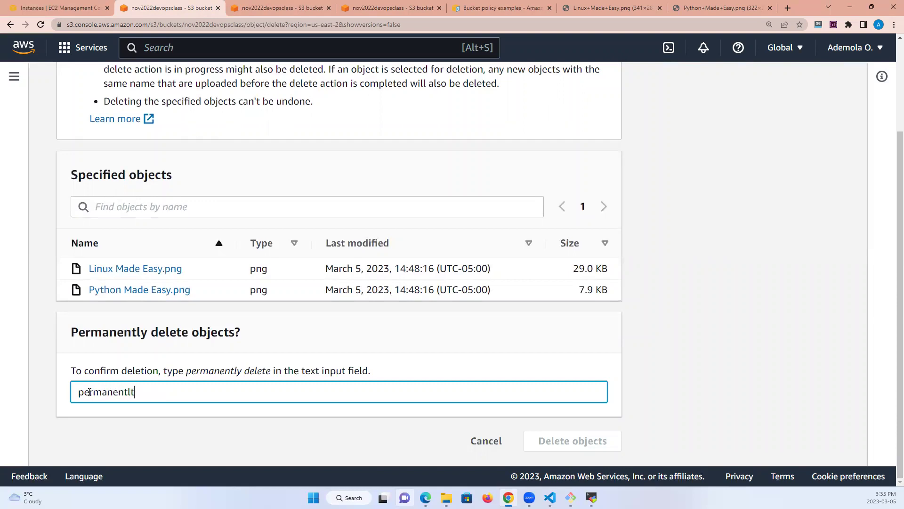
type("ermanently delete")
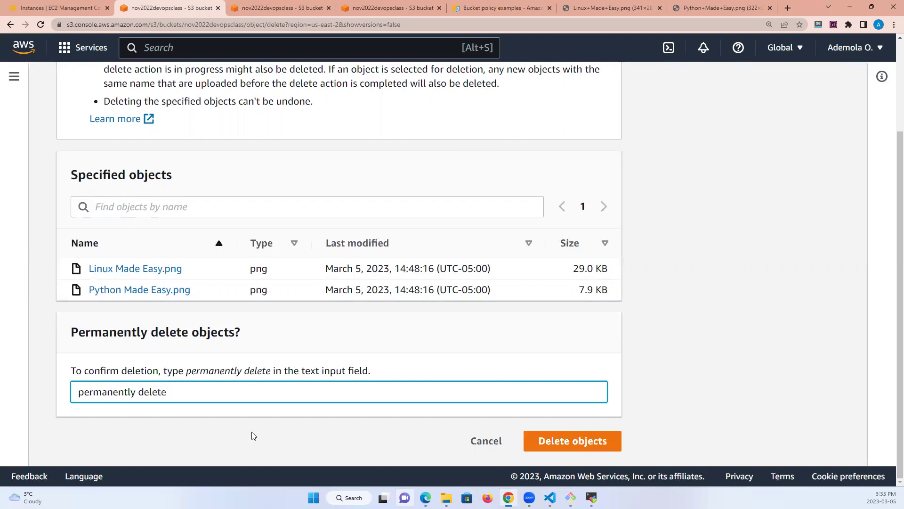
left_click(549, 445)
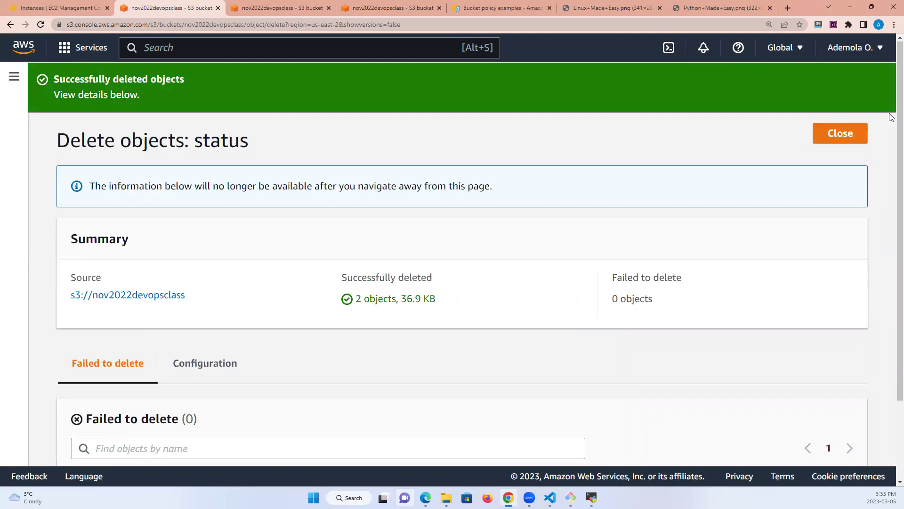
Review the deletion status, close it and check the bucket's object list
scroll(892, 189, "down", 2)
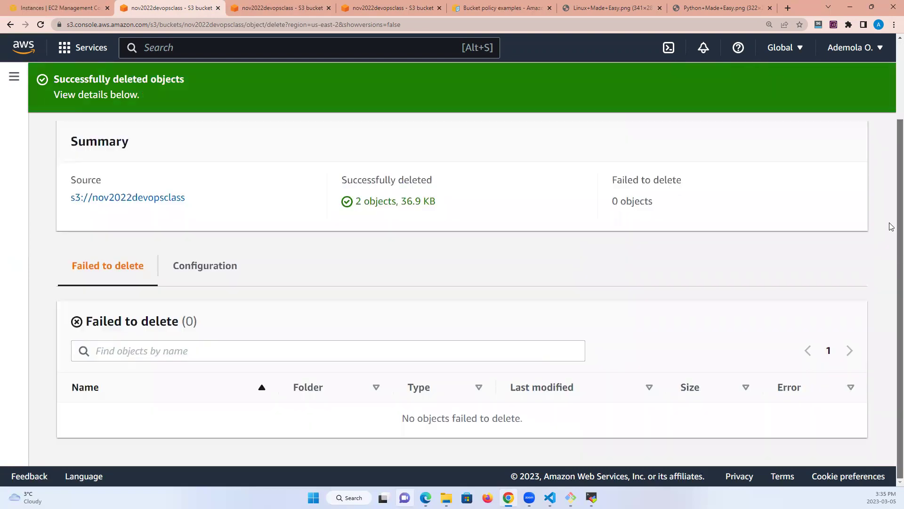
scroll(892, 226, "up", 2)
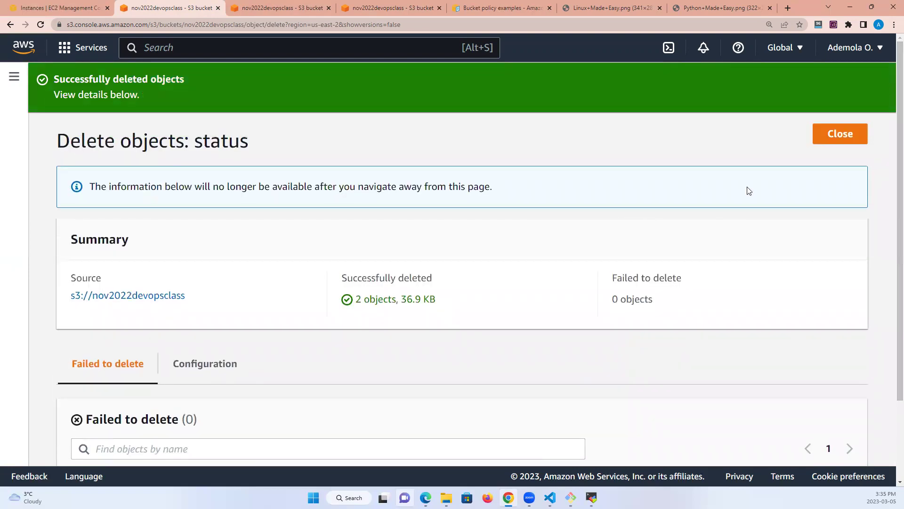
left_click(827, 141)
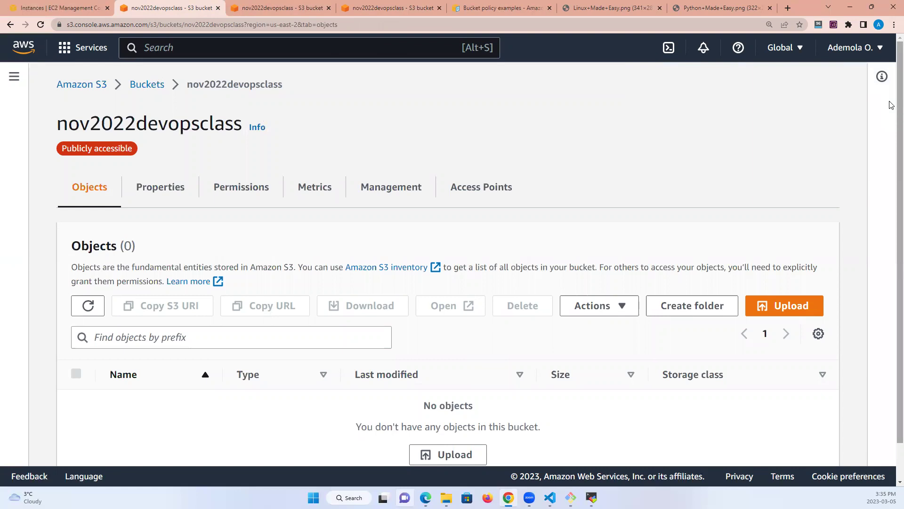
scroll(891, 105, "down", 2)
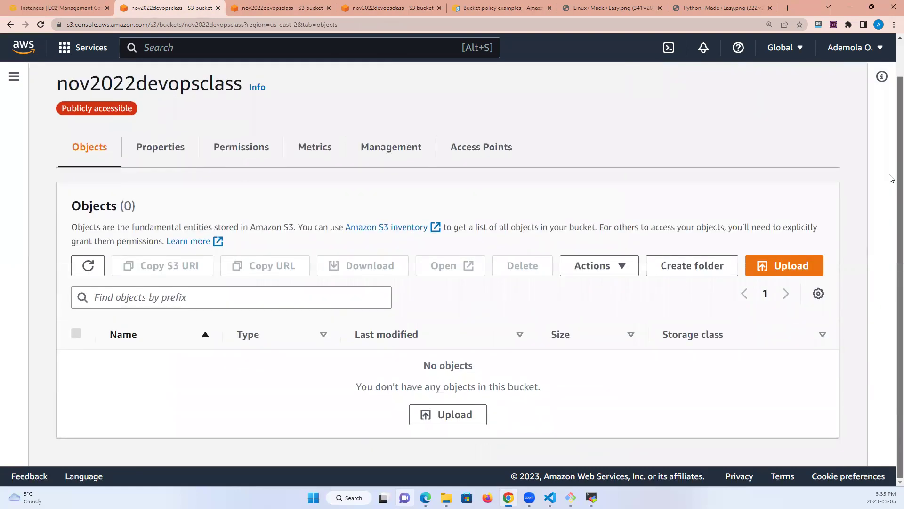
scroll(892, 178, "up", 2)
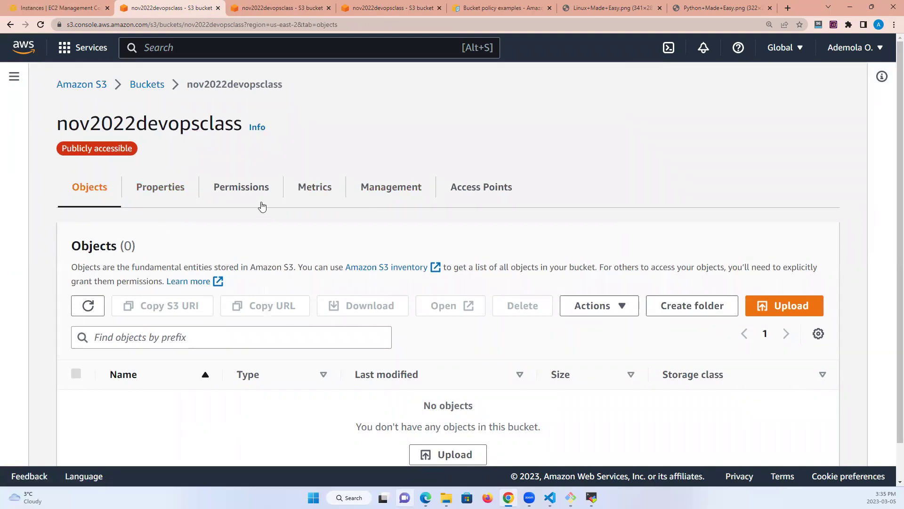
Remove the Bucket ACL Read permission from Everyone (public access) in the bucket's access control list and save the changes
left_click(238, 188)
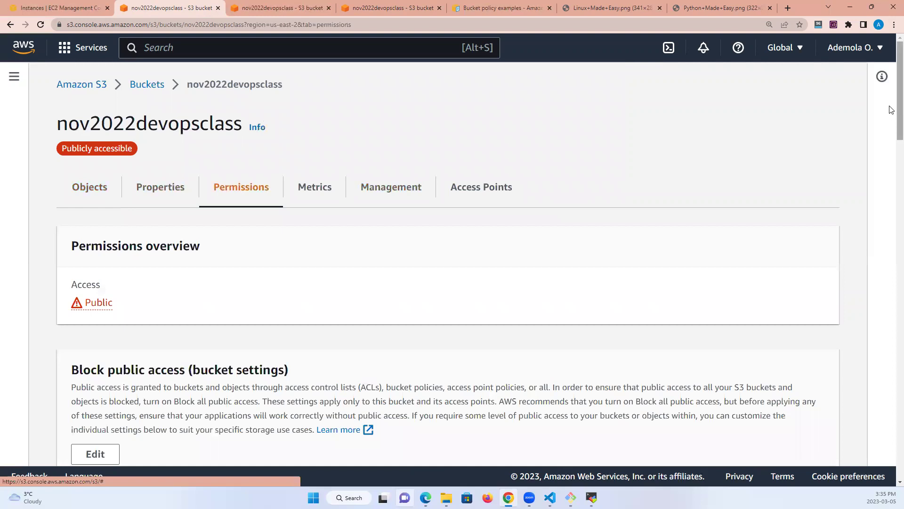
left_click_drag(891, 105, 891, 339)
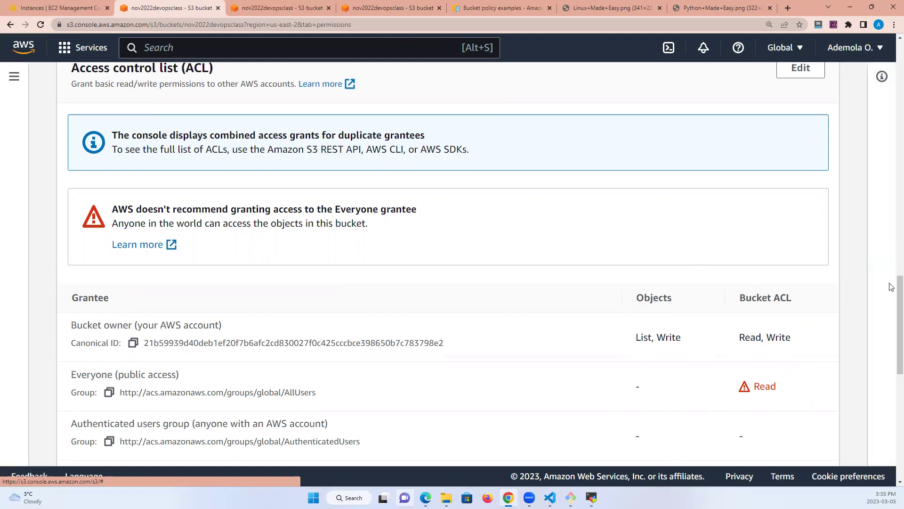
left_click_drag(894, 292, 891, 200)
left_click_drag(892, 140, 891, 34)
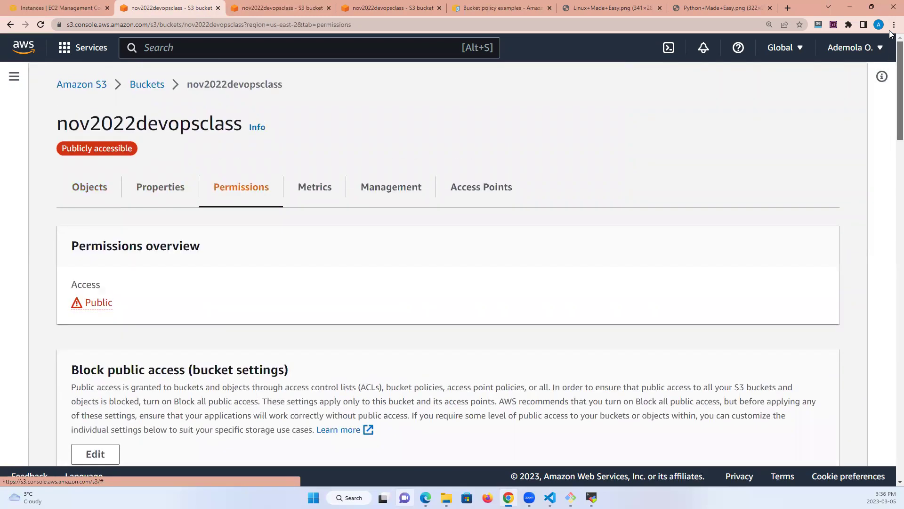
left_click_drag(891, 130, 891, 284)
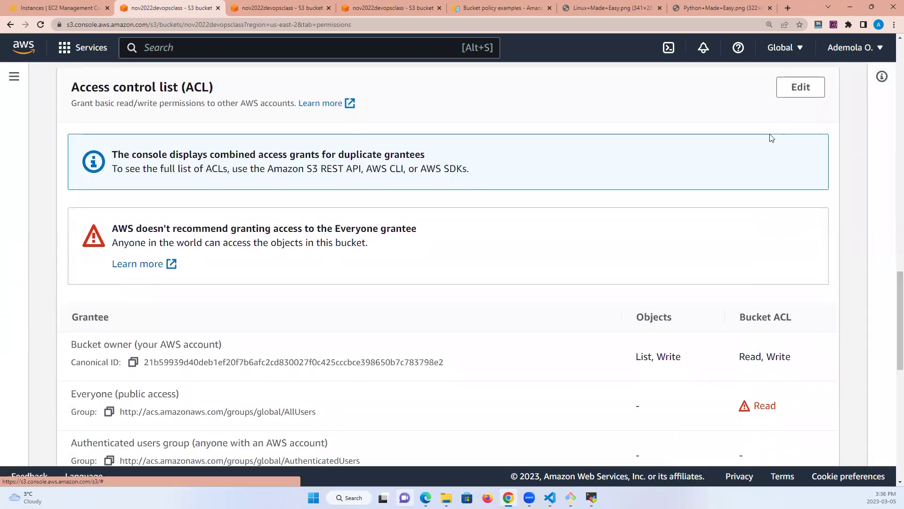
left_click(787, 92)
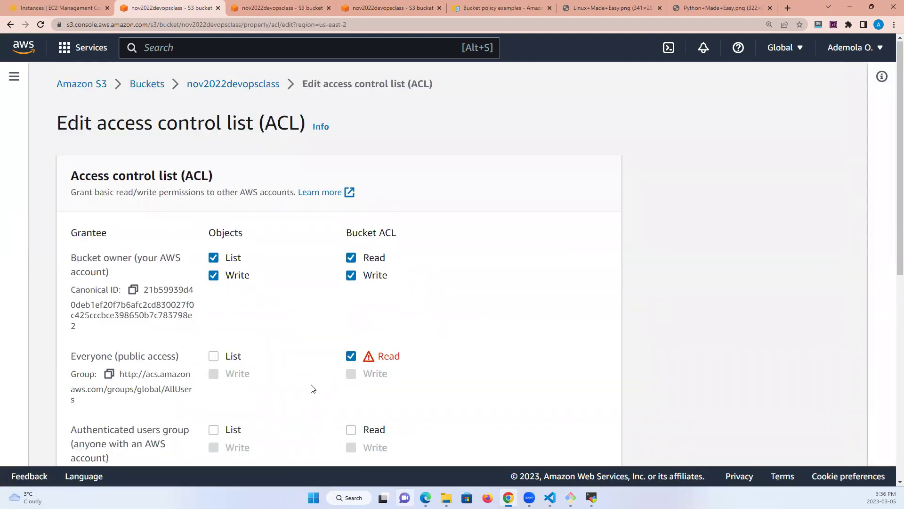
left_click(350, 356)
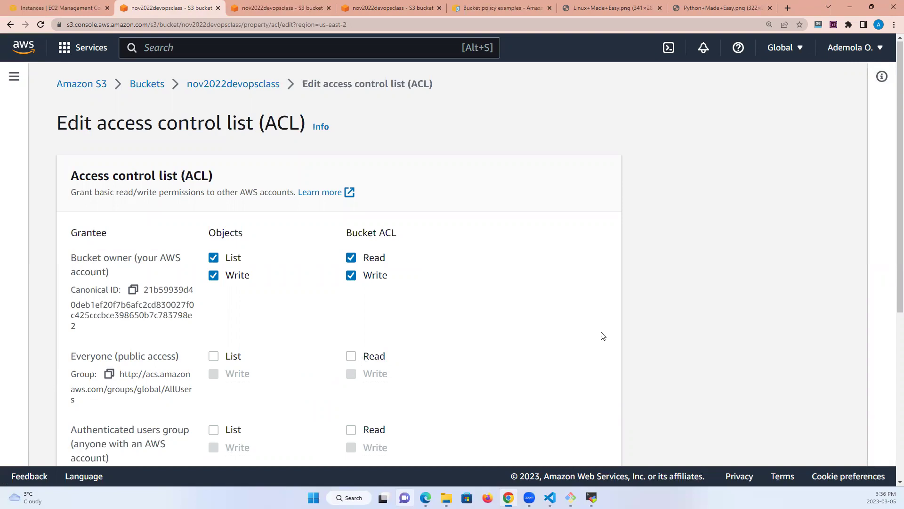
scroll(891, 234, "down", 5)
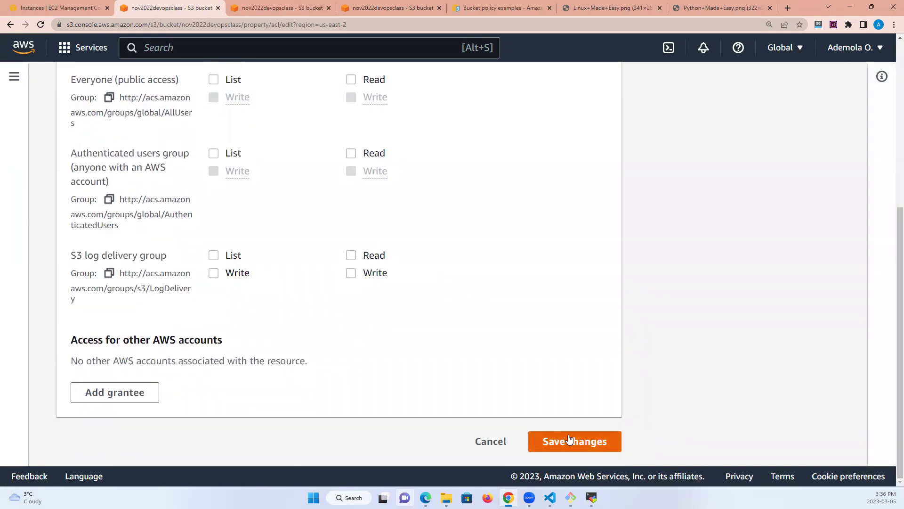
left_click(572, 441)
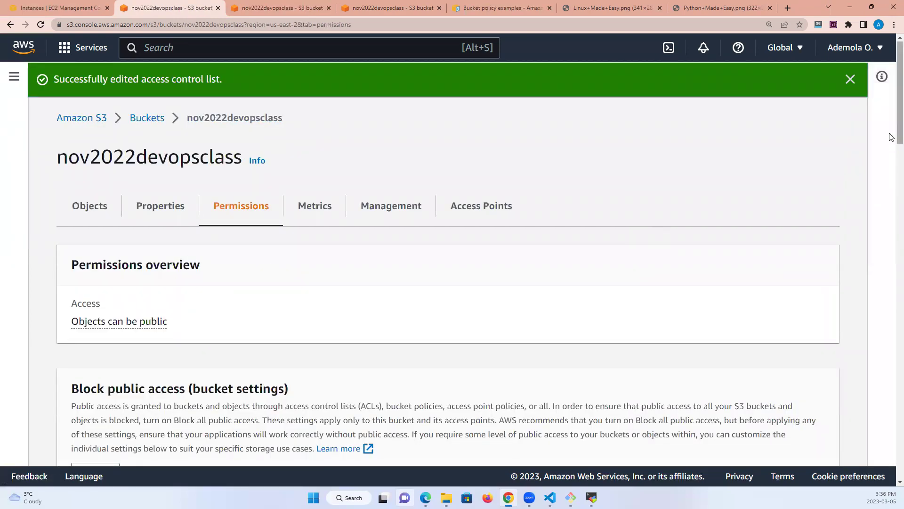
Examine the bucket's permissions, including the ACL grants, Block public access settings, Object Ownership and bucket policy
scroll(892, 154, "down", 10)
scroll(891, 360, "down", 10)
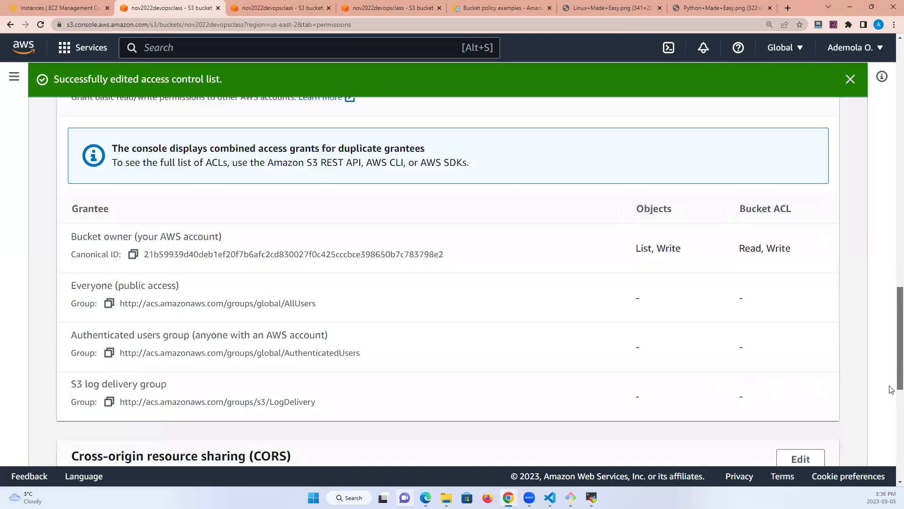
scroll(831, 399, "up", 2)
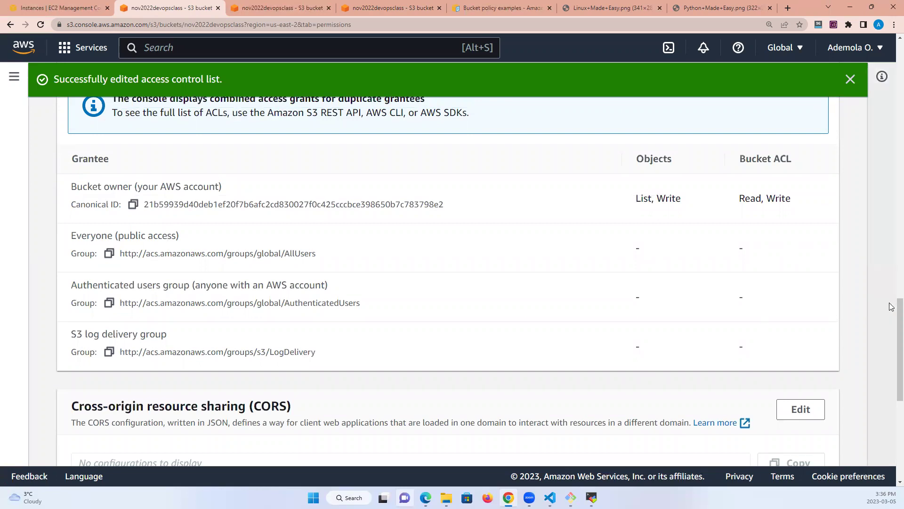
left_click_drag(891, 309, 891, 47)
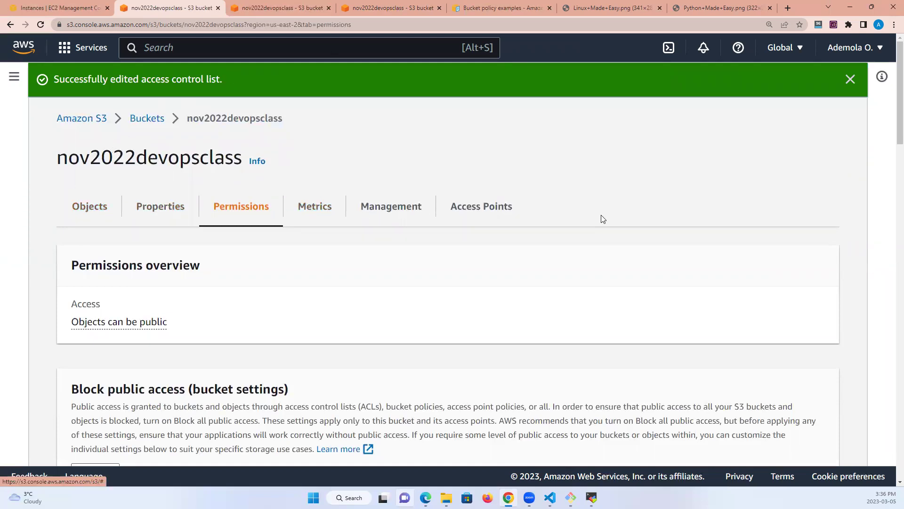
left_click_drag(892, 132, 891, 206)
scroll(471, 230, "up", 1)
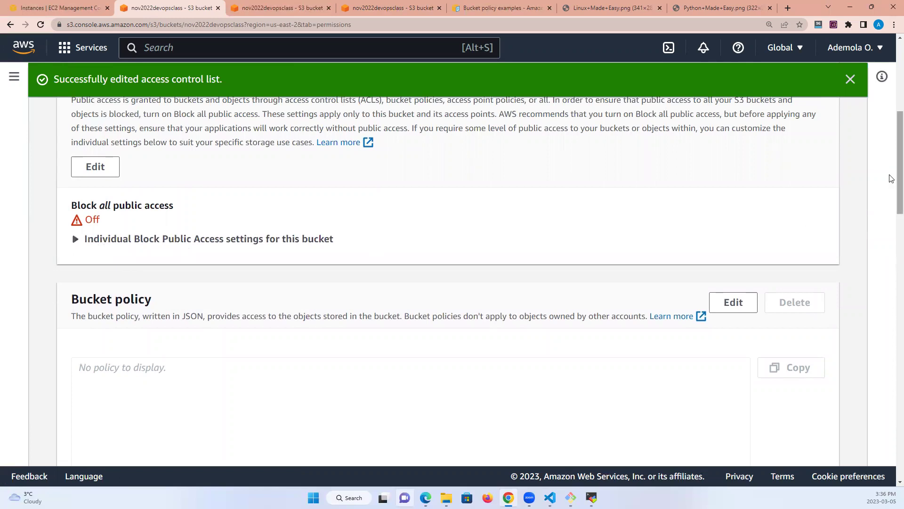
left_click_drag(892, 179, 892, 306)
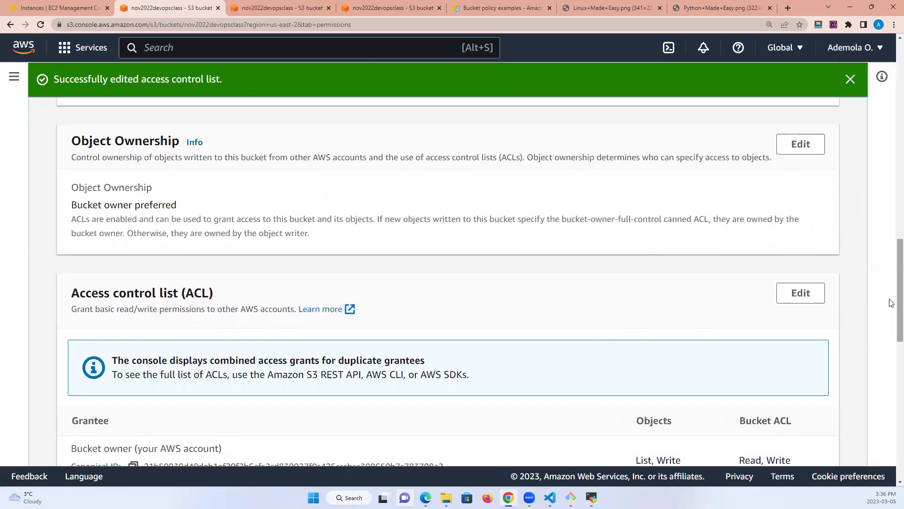
left_click_drag(892, 296, 890, 201)
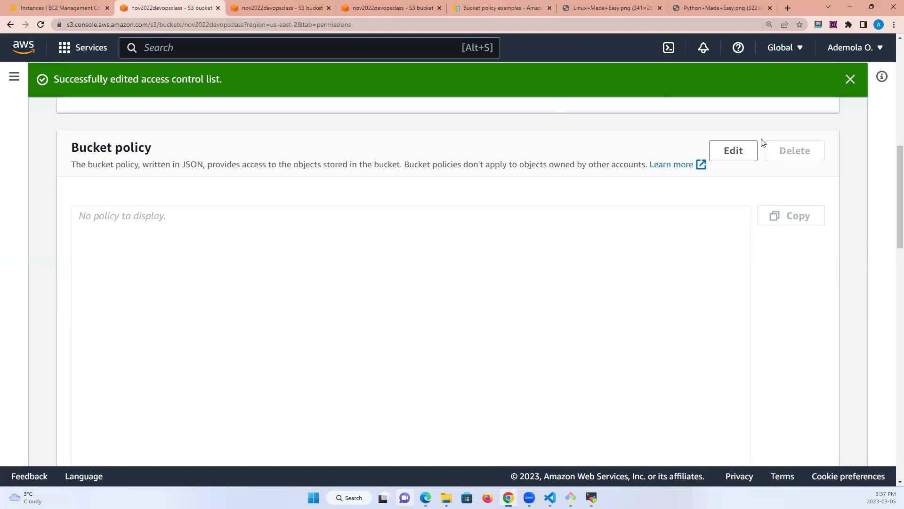
Open the bucket policy's Learn more documentation in a new browser tab and switch to it
right_click(660, 168)
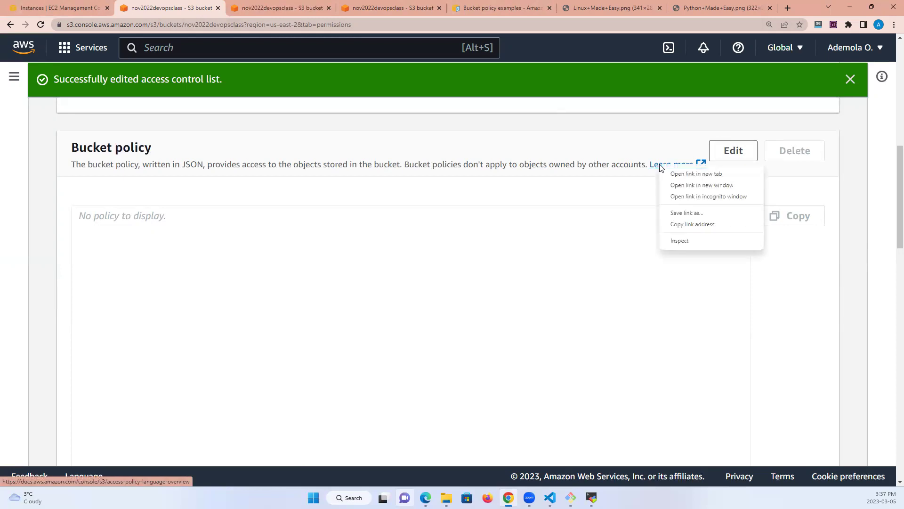
left_click(689, 176)
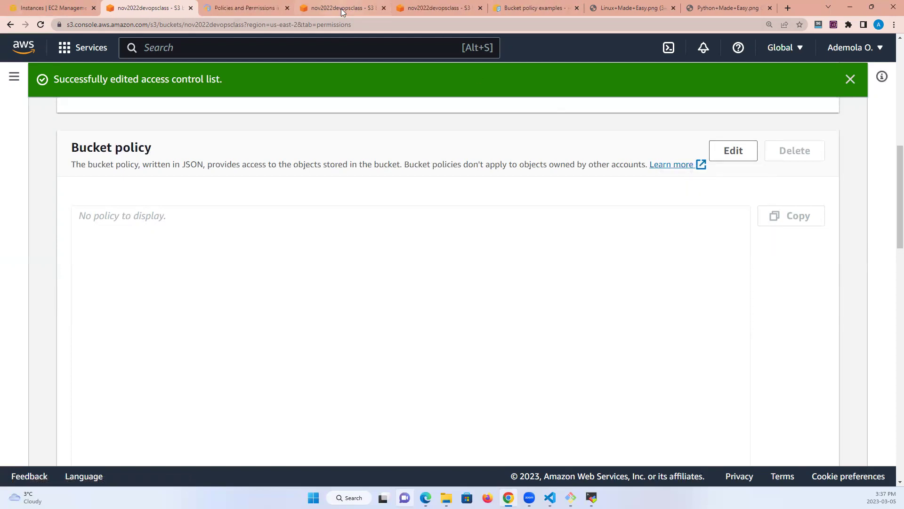
left_click(235, 4)
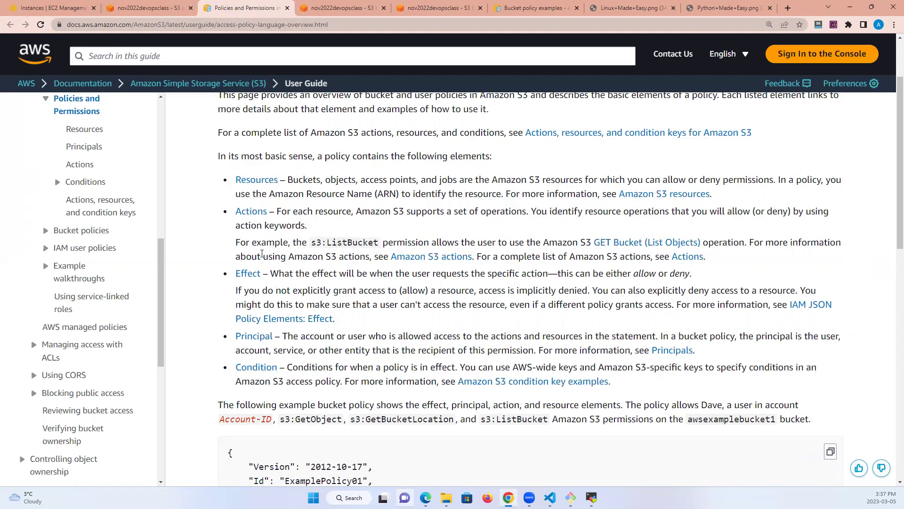
Read the policy element descriptions and the example bucket policy, highlighting the principal's ARN in the example
scroll(262, 254, "down", 3)
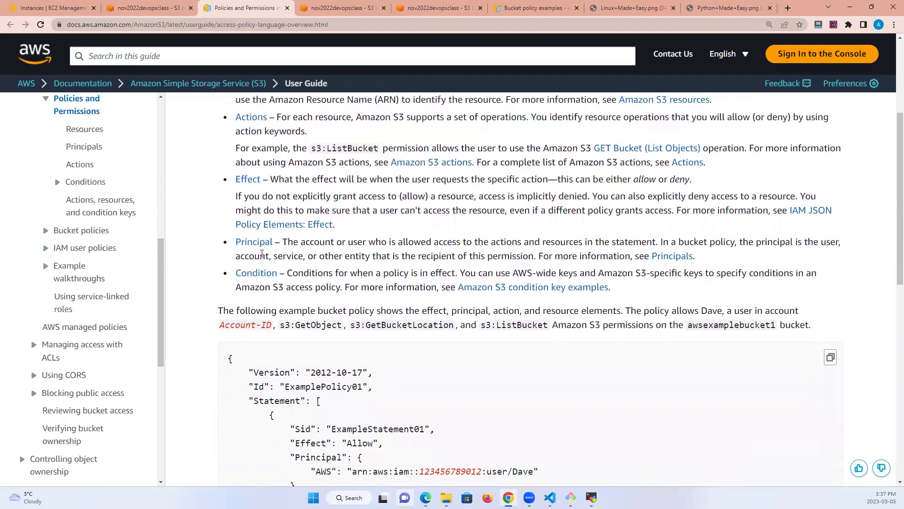
scroll(262, 254, "up", 2)
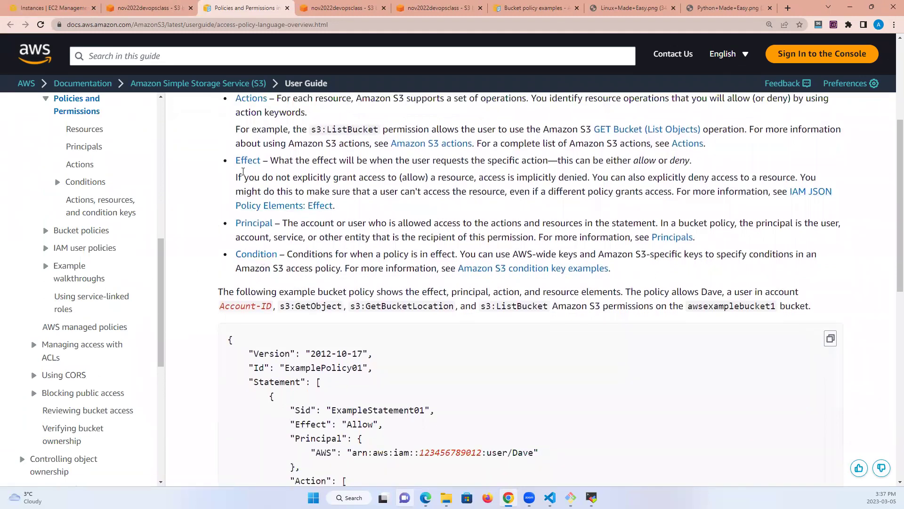
scroll(288, 157, "down", 2)
scroll(289, 158, "up", 1)
scroll(289, 160, "down", 1)
scroll(288, 160, "up", 3)
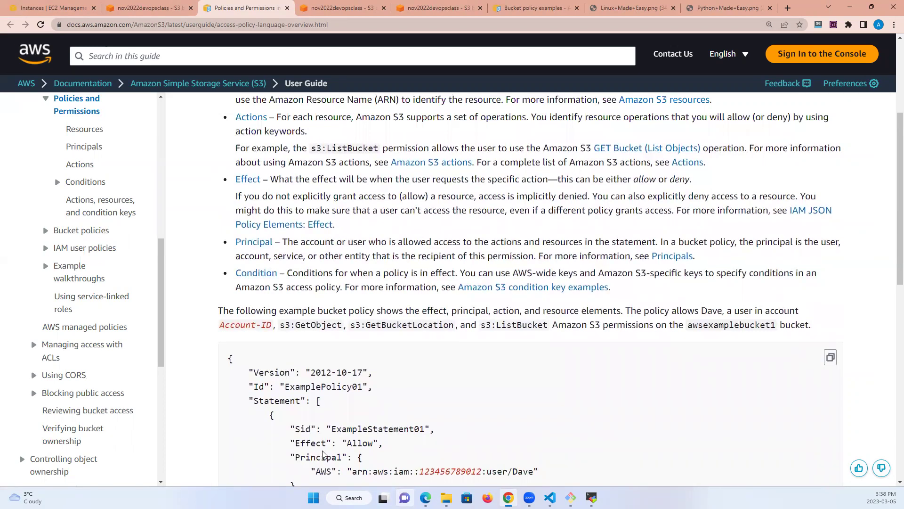
scroll(322, 455, "down", 2)
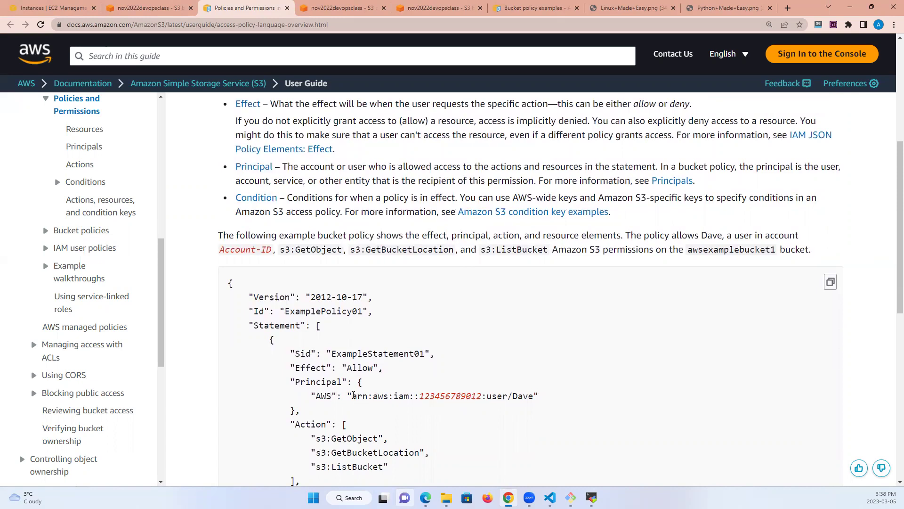
left_click_drag(354, 395, 533, 398)
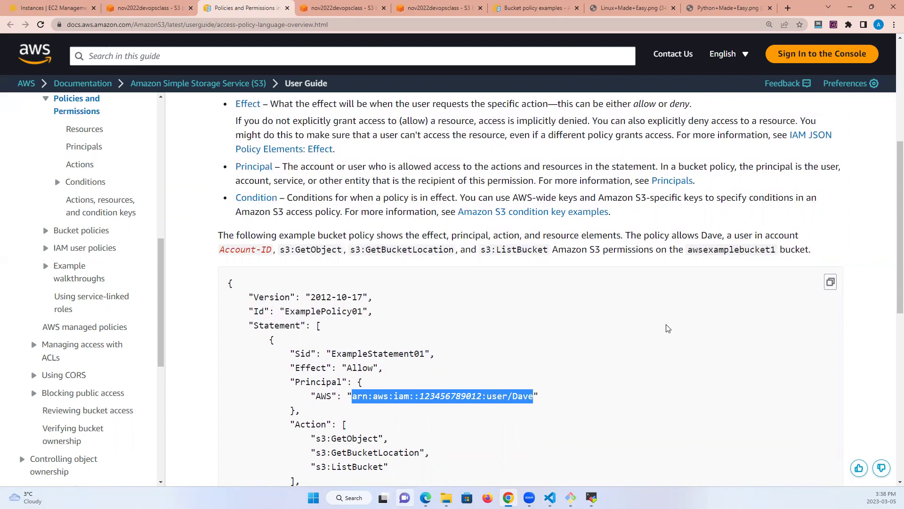
scroll(668, 328, "down", 6)
scroll(667, 325, "up", 2)
scroll(667, 328, "up", 1)
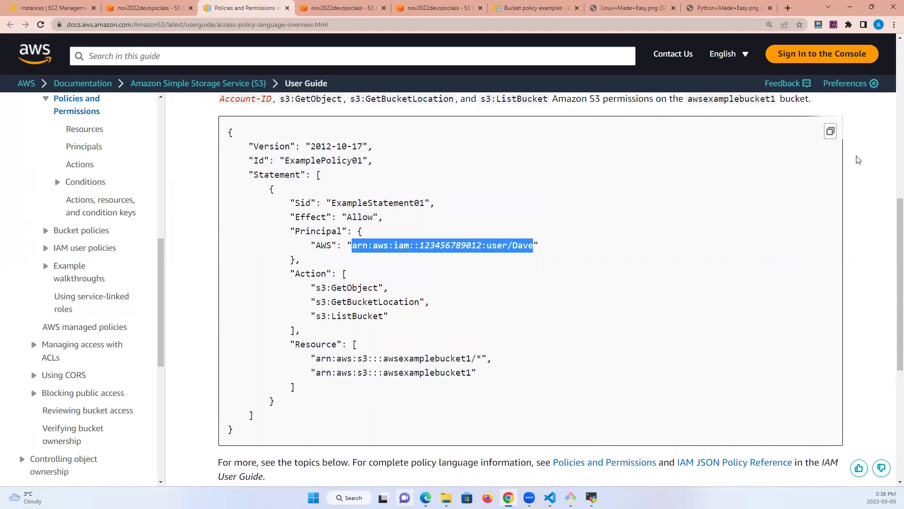
Copy the example policy from the documentation and paste it into the nov2022devopsclass bucket's policy editor
left_click(831, 133)
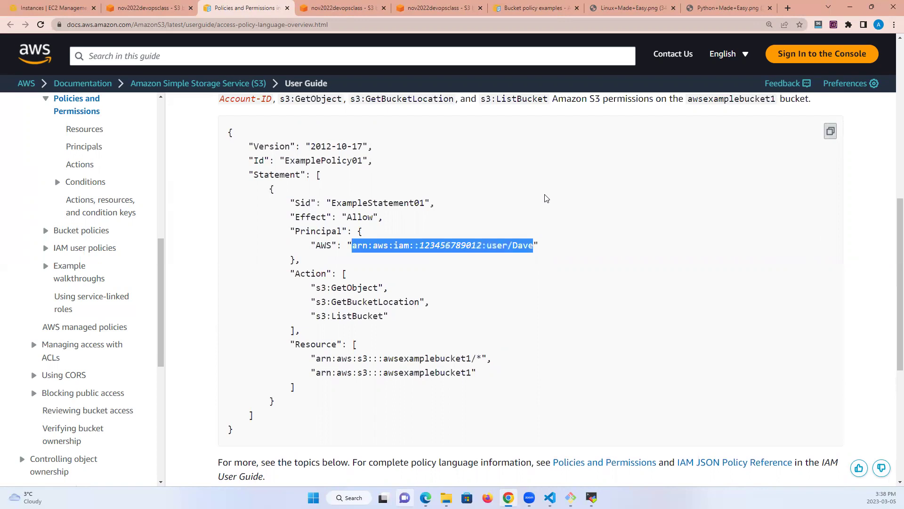
left_click(151, 6)
left_click(94, 214)
left_click(730, 151)
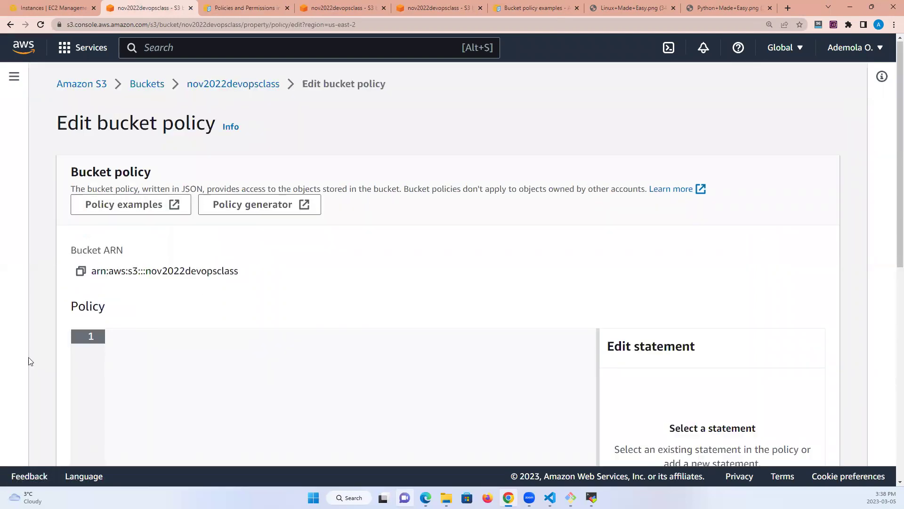
key("ctrl+v")
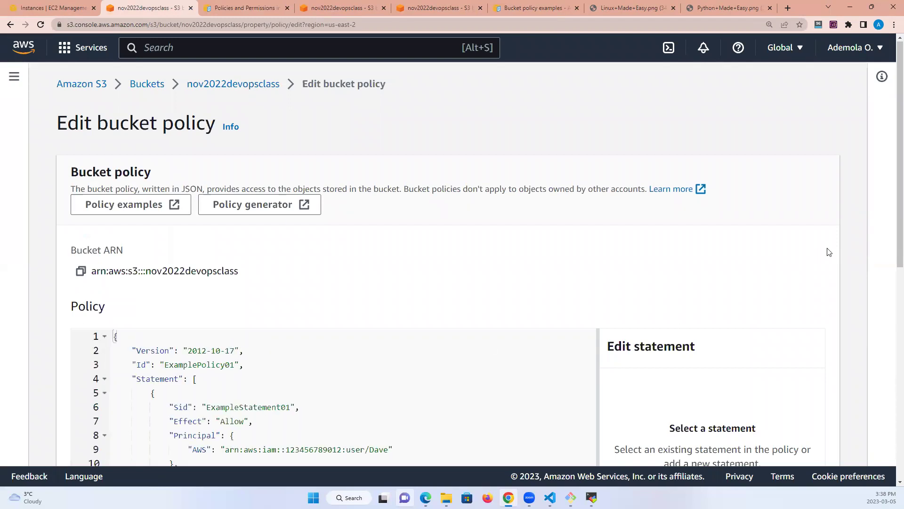
Delete the "Id": "ExamplePolicy01" line from the bucket policy
scroll(892, 210, "down", 1)
scroll(892, 209, "down", 5)
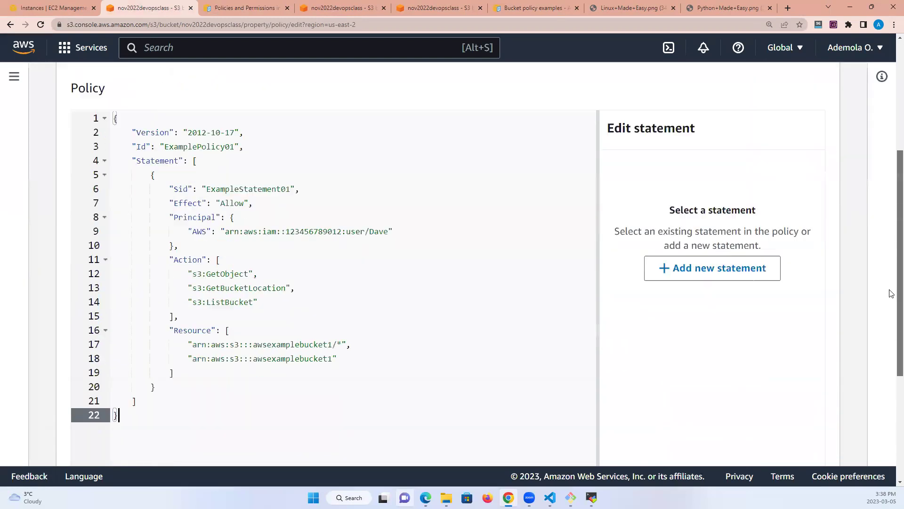
scroll(890, 256, "up", 1)
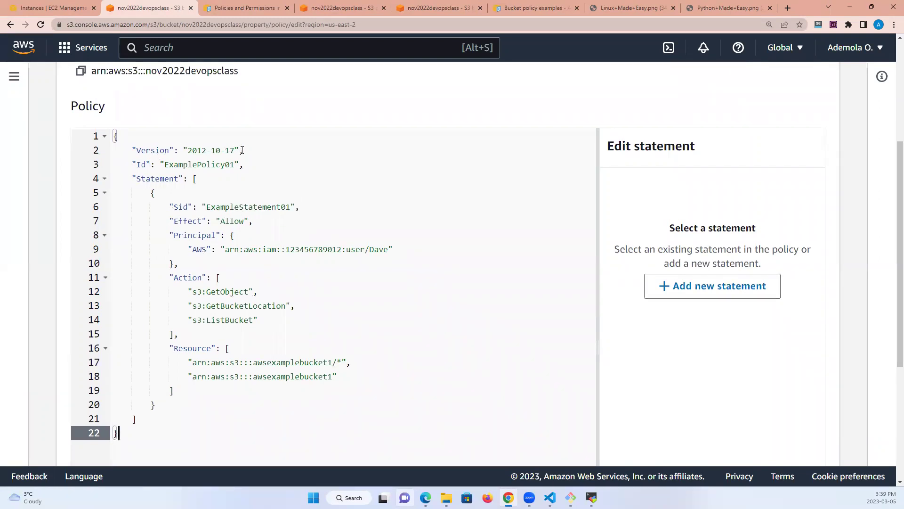
left_click_drag(242, 150, 136, 147)
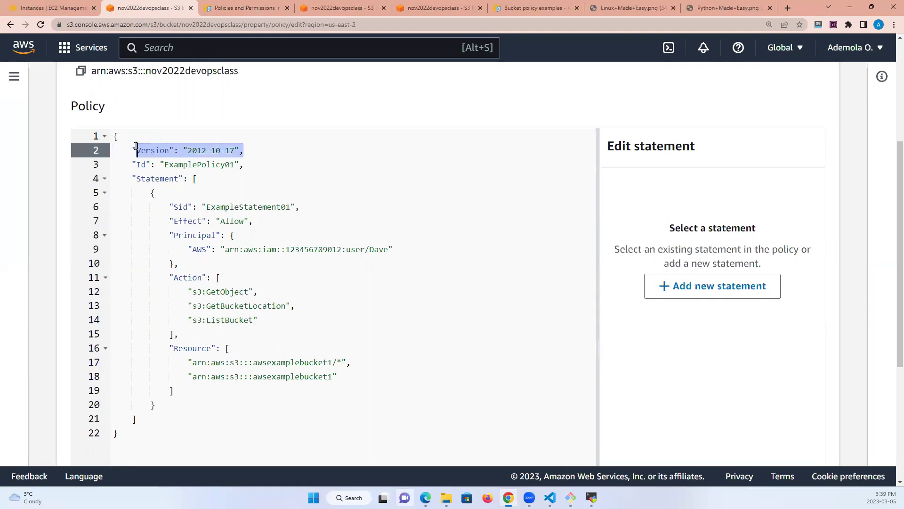
left_click_drag(245, 165, 97, 172)
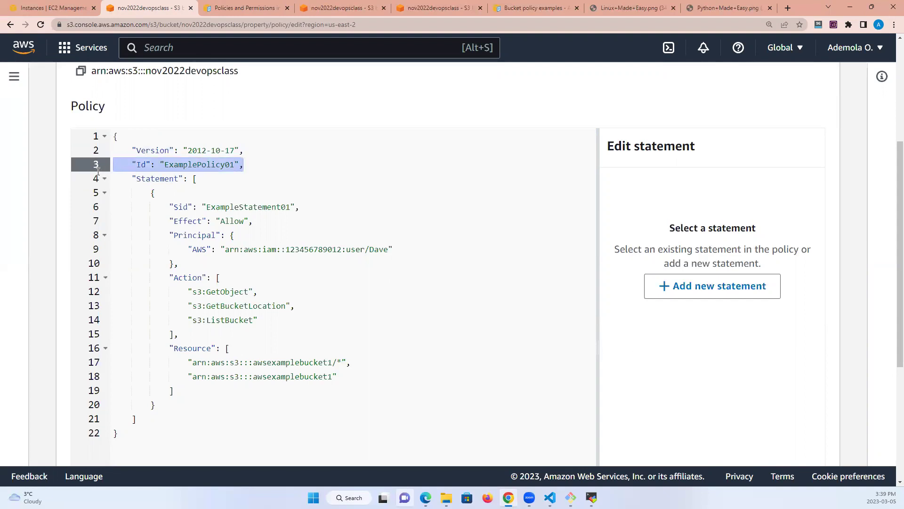
key("BackSpace")
key("BackSpace")
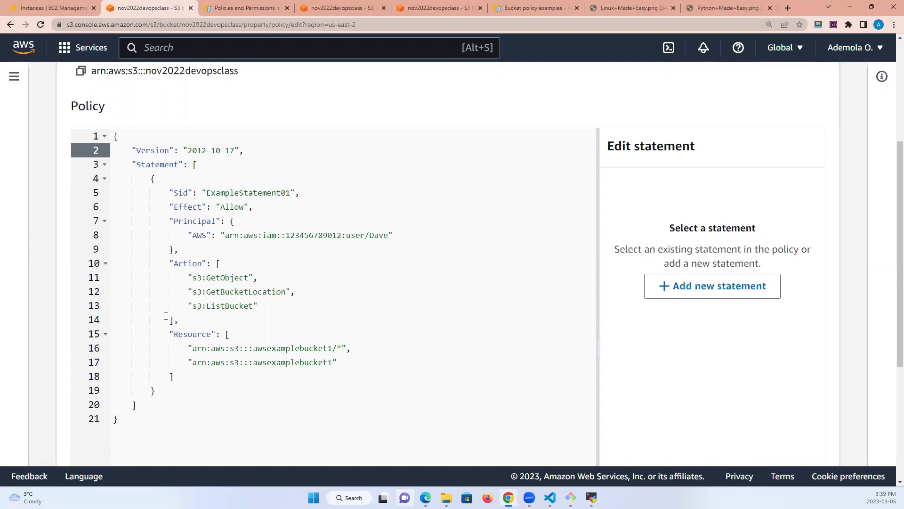
Delete the "Sid": "ExampleStatement01" line from the policy statement
left_click(304, 193)
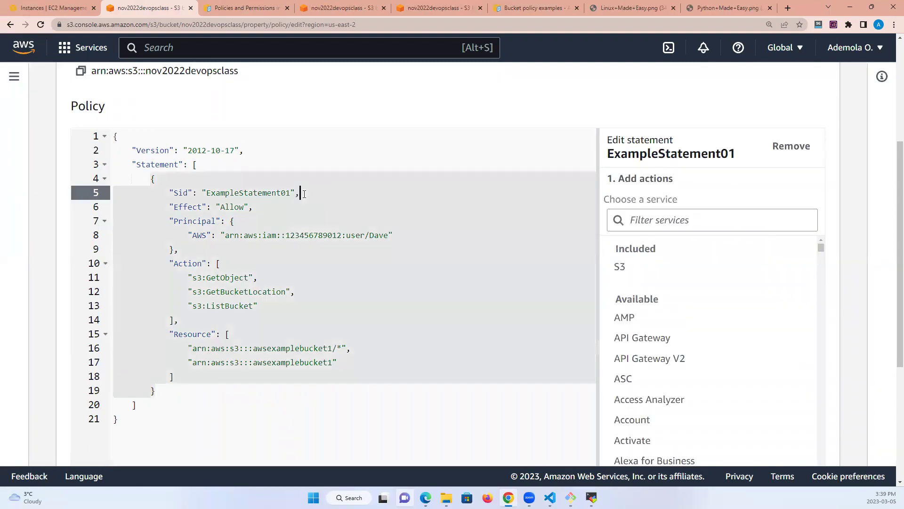
key("BackSpace")
key("BackSpace")
key("BackSpace")
key("BackSpace")
key("BackSpace")
key("BackSpace")
key("BackSpace")
key("BackSpace")
key("BackSpace")
key("BackSpace")
key("BackSpace")
key("BackSpace")
key("BackSpace")
key("BackSpace")
key("BackSpace")
key("BackSpace")
key("BackSpace")
key("BackSpace")
key("BackSpace")
key("BackSpace")
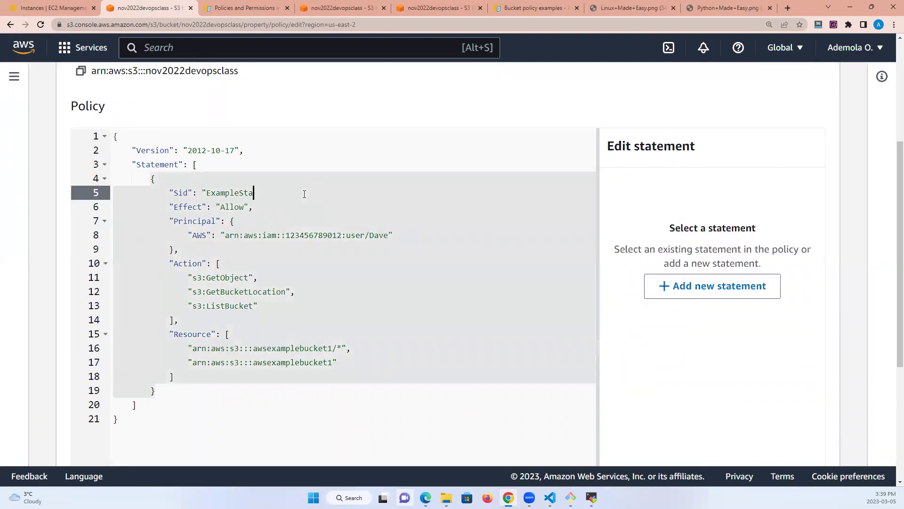
key("BackSpace")
key("BackSpace")
key("BackSpace")
key("BackSpace")
key("BackSpace")
key("BackSpace")
key("BackSpace")
key("BackSpace")
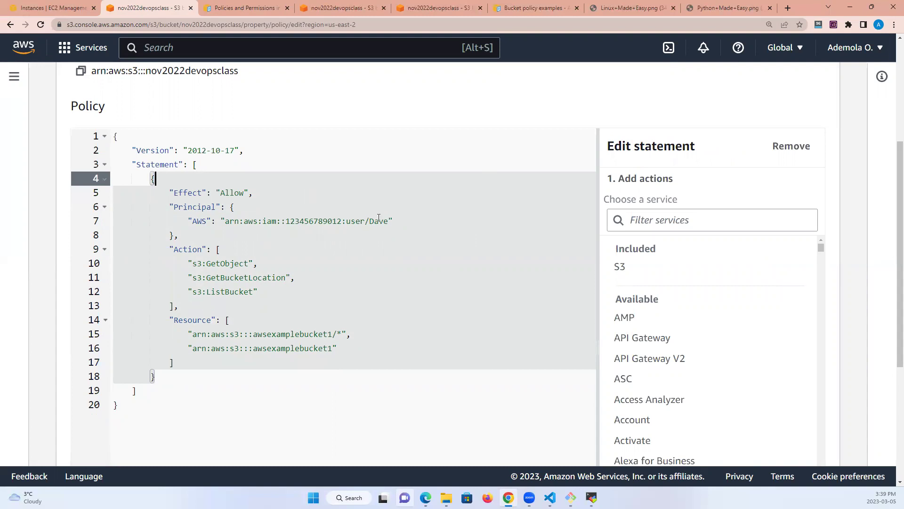
Replace the example user ARN in the statement's AWS principal with "*"
left_click(235, 195)
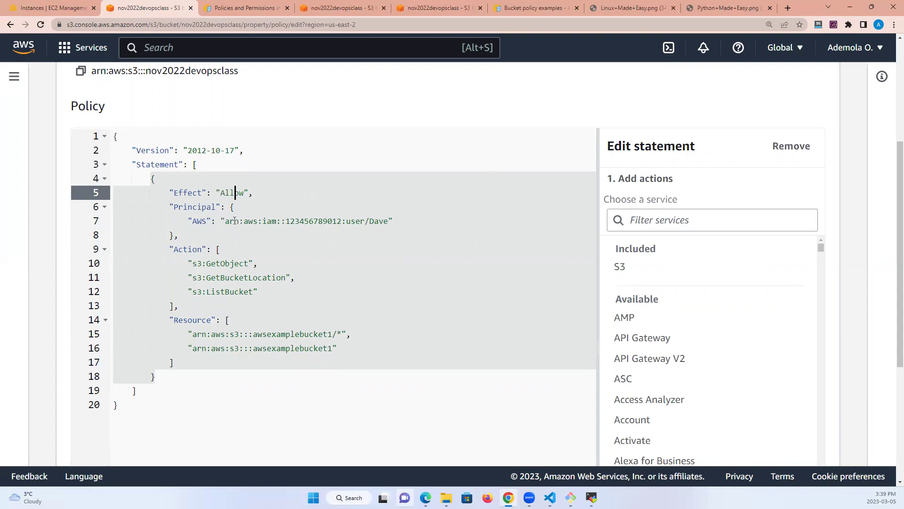
left_click(389, 219)
key("BackSpace")
key("BackSpace")
key("BackSpace")
key("BackSpace")
key("BackSpace")
key("BackSpace")
key("BackSpace")
key("BackSpace")
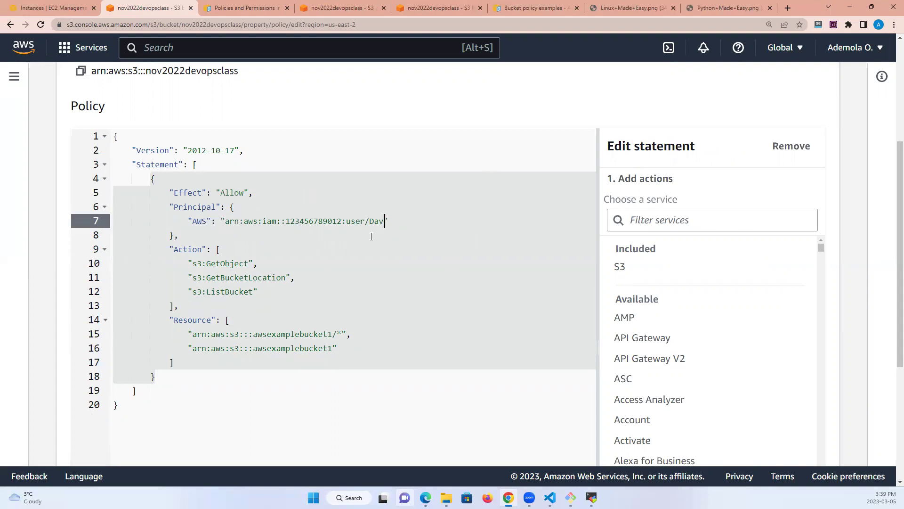
key("BackSpace")
key("BackSpace")
key("BackSpace")
key("BackSpace")
key("BackSpace")
key("BackSpace")
key("BackSpace")
key("BackSpace")
key("BackSpace")
key("BackSpace")
key("BackSpace")
key("BackSpace")
key("BackSpace")
key("BackSpace")
key("BackSpace")
key("BackSpace")
key("BackSpace")
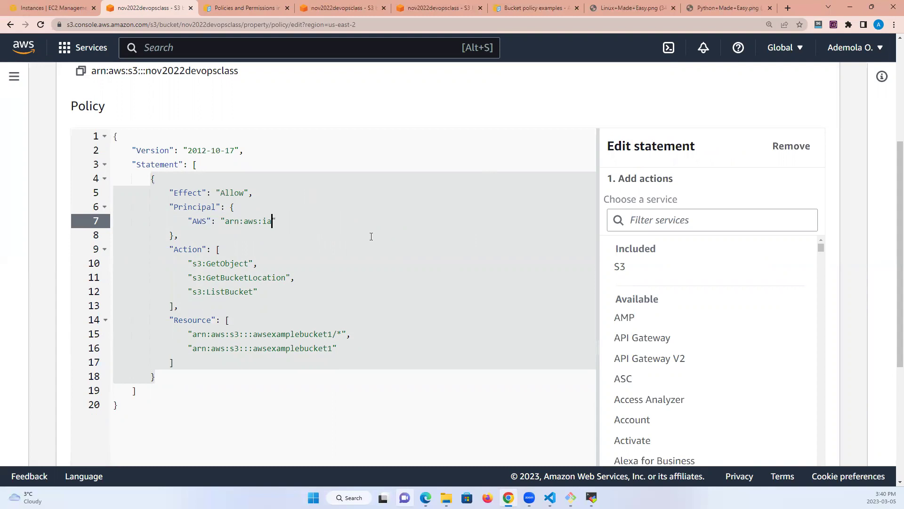
key("BackSpace")
key("BackSpace")
key("BackSpace")
key("BackSpace")
key("BackSpace")
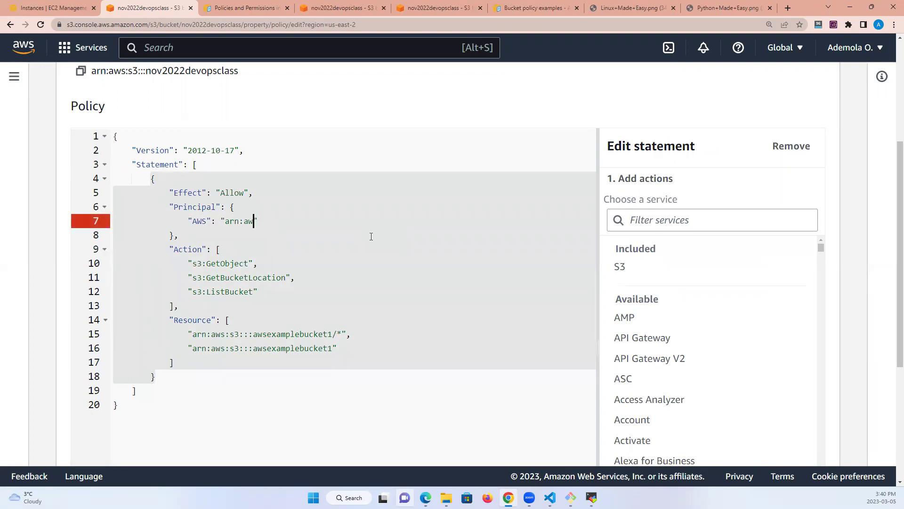
key("BackSpace")
key("BackSpace")
key("BackSpace")
key("BackSpace")
key("BackSpace")
type("*")
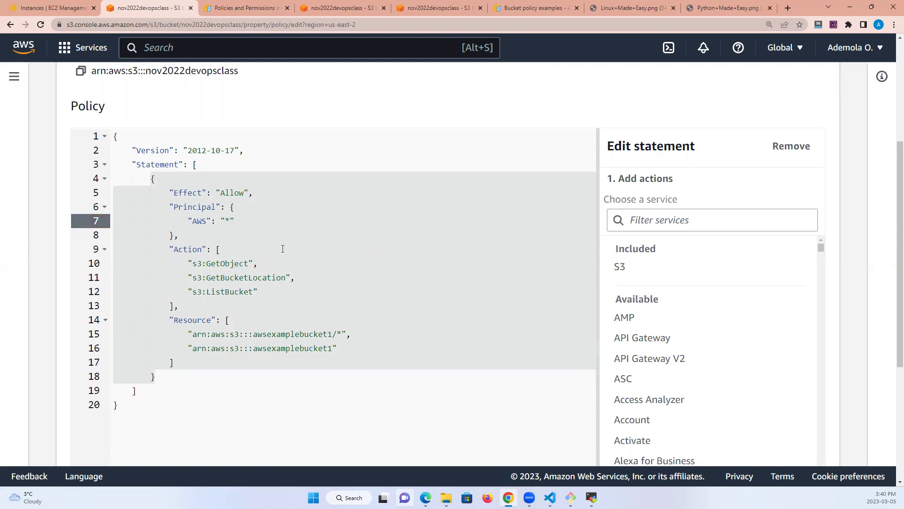
Remove the s3:GetBucketLocation action and its empty line from the policy's Action list
left_click(224, 250)
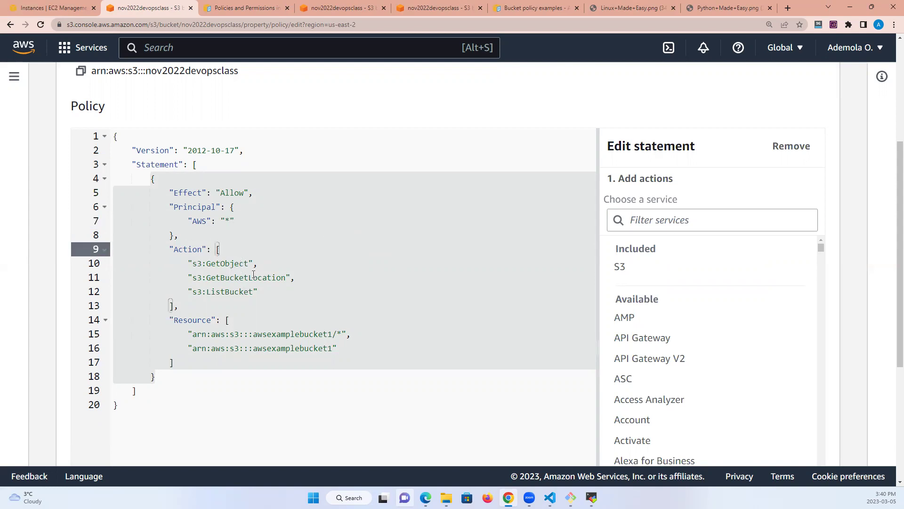
left_click(298, 278)
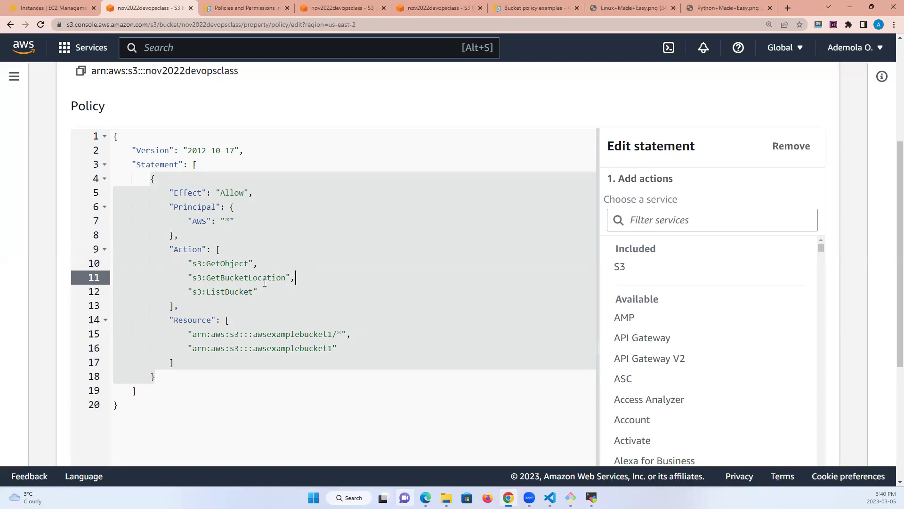
key("BackSpace")
key("BackSpace")
key("BackSpace")
key("BackSpace")
key("BackSpace")
key("BackSpace")
key("BackSpace")
key("BackSpace")
key("BackSpace")
key("BackSpace")
key("BackSpace")
key("BackSpace")
key("BackSpace")
key("BackSpace")
key("BackSpace")
key("BackSpace")
key("BackSpace")
key("BackSpace")
key("BackSpace")
key("BackSpace")
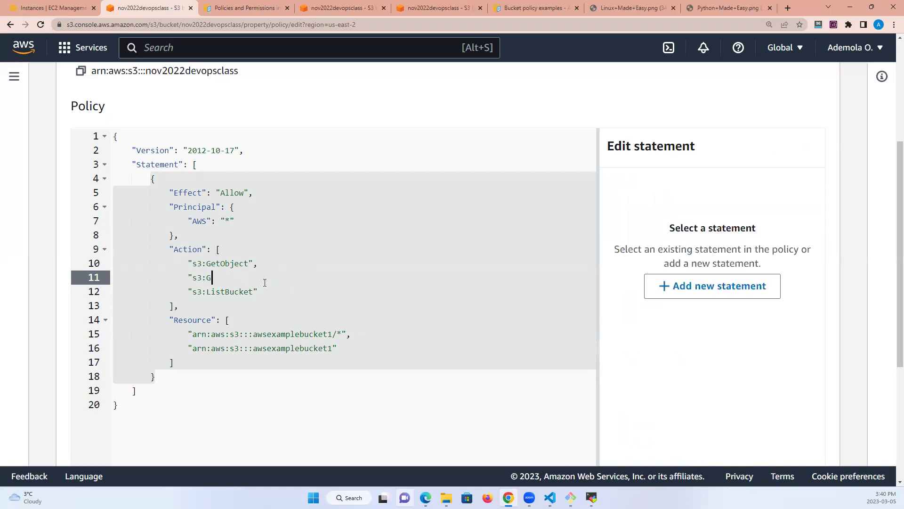
key("BackSpace")
key("BackSpace")
key("BackSpace")
key("BackSpace")
key("BackSpace")
key("BackSpace")
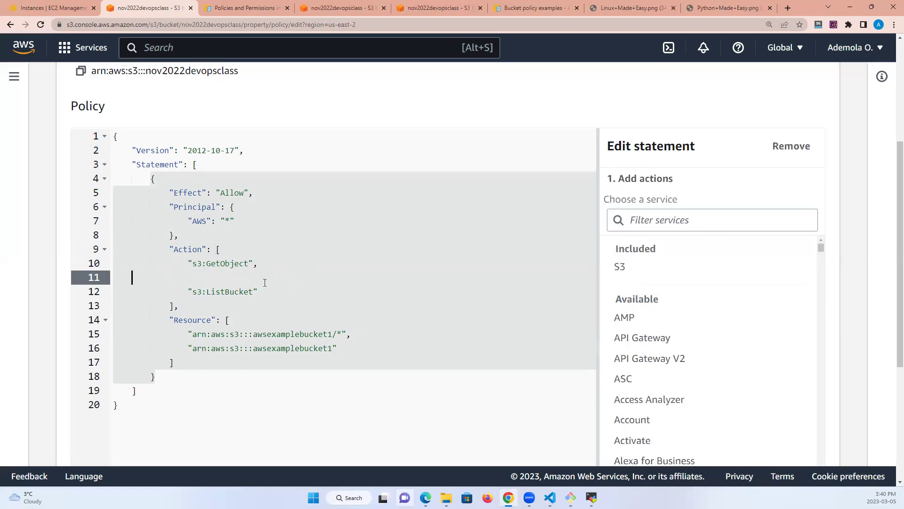
key("BackSpace")
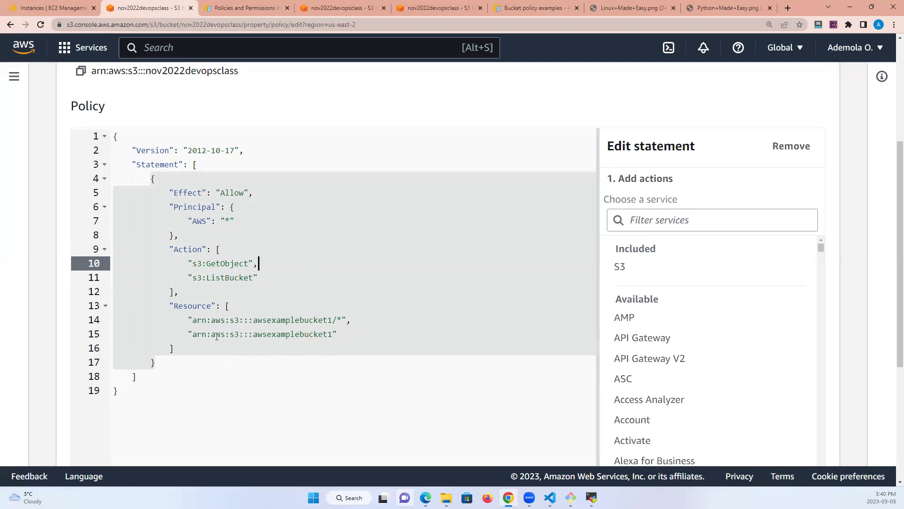
In the EC2 browser tab, go to S3, open the nov2022devopsclass bucket's properties and copy its ARN
left_click(69, 8)
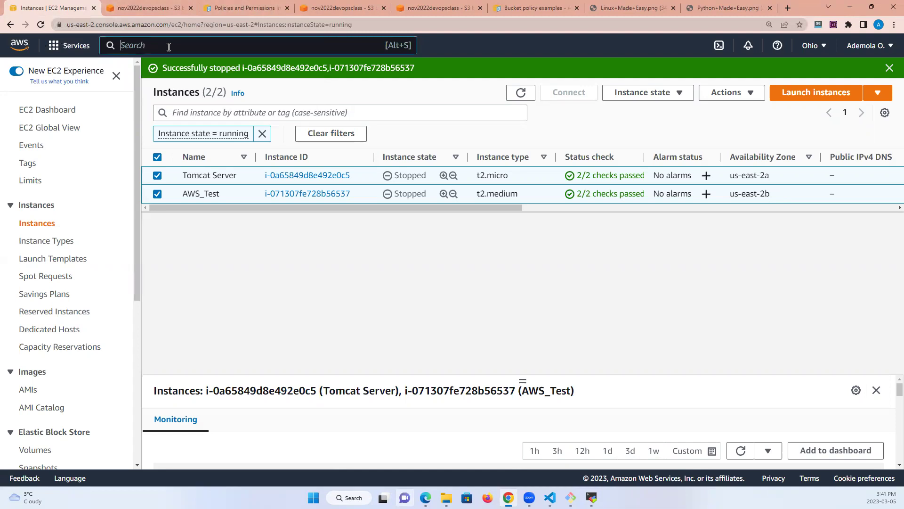
left_click(169, 45)
type("s3")
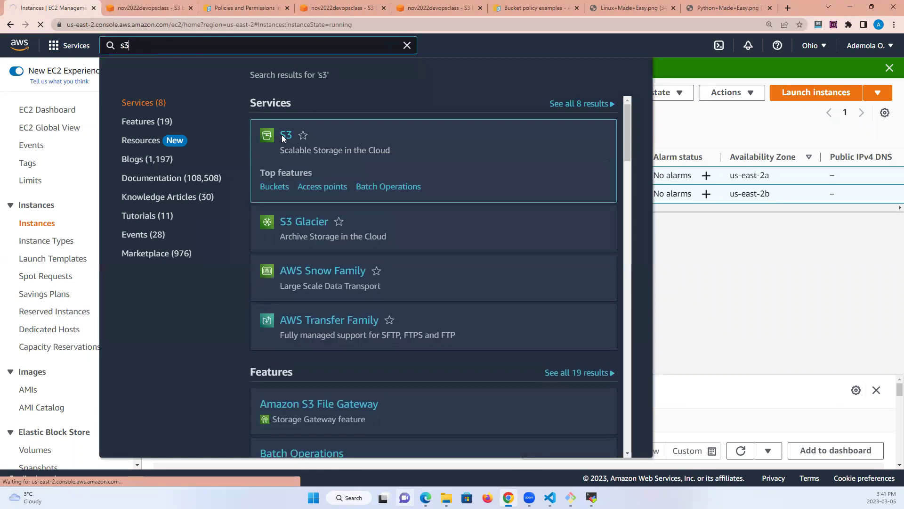
left_click(282, 135)
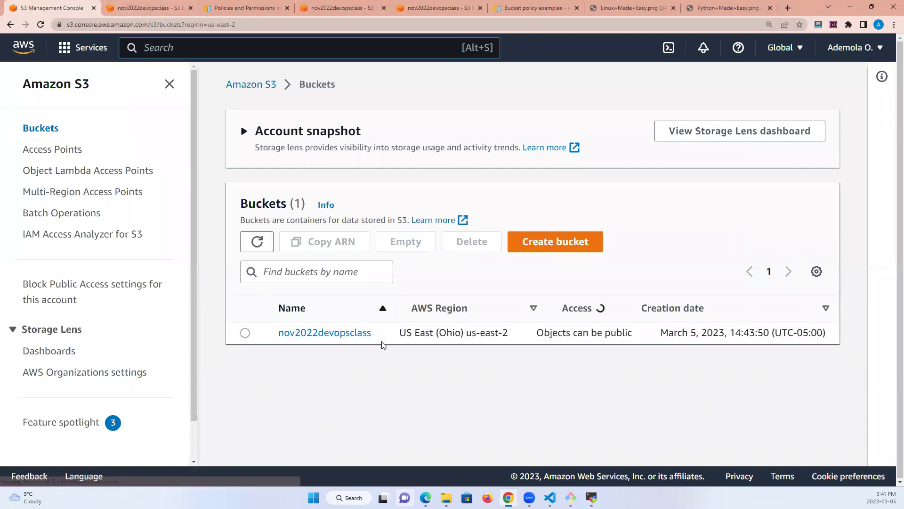
left_click(324, 333)
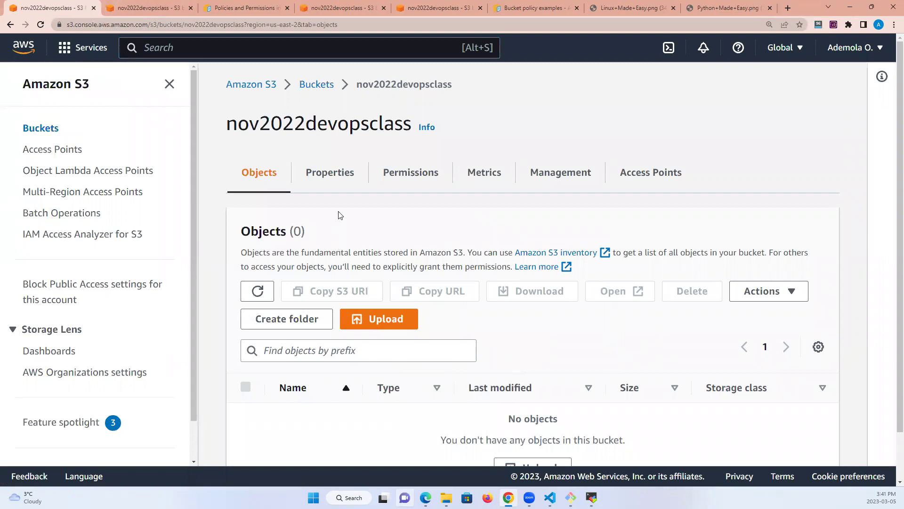
scroll(601, 286, "down", 1)
scroll(600, 286, "up", 1)
left_click(331, 174)
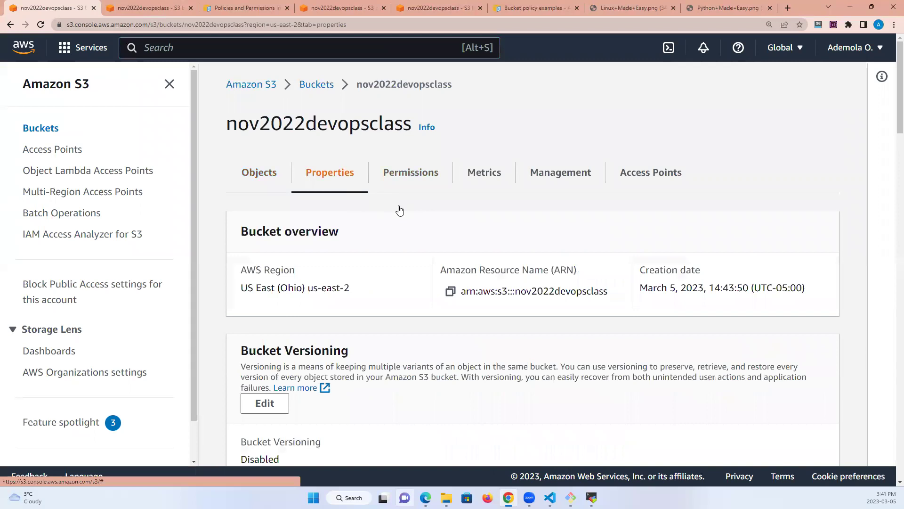
left_click(451, 292)
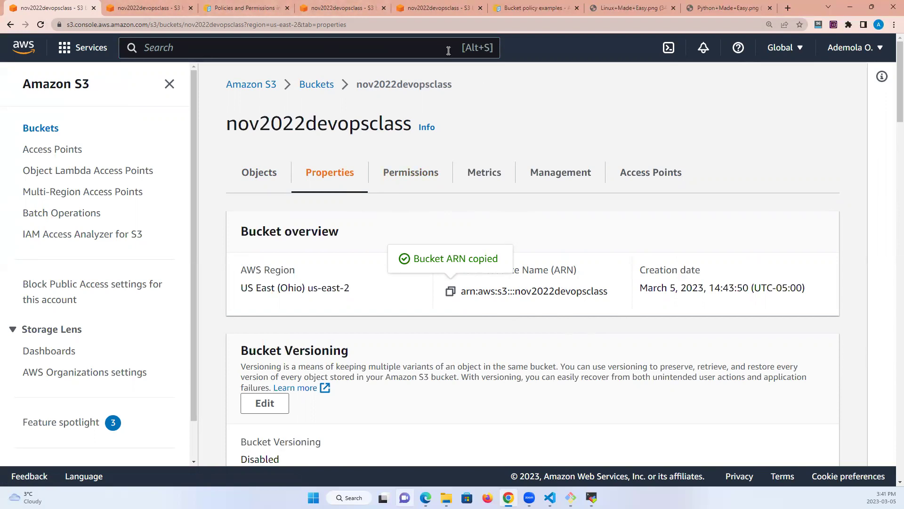
Back in the policy editor, replace the second Resource entry's example ARN with arn:aws:s3:::nov2022devopsclass
left_click(156, 8)
double_click(218, 320)
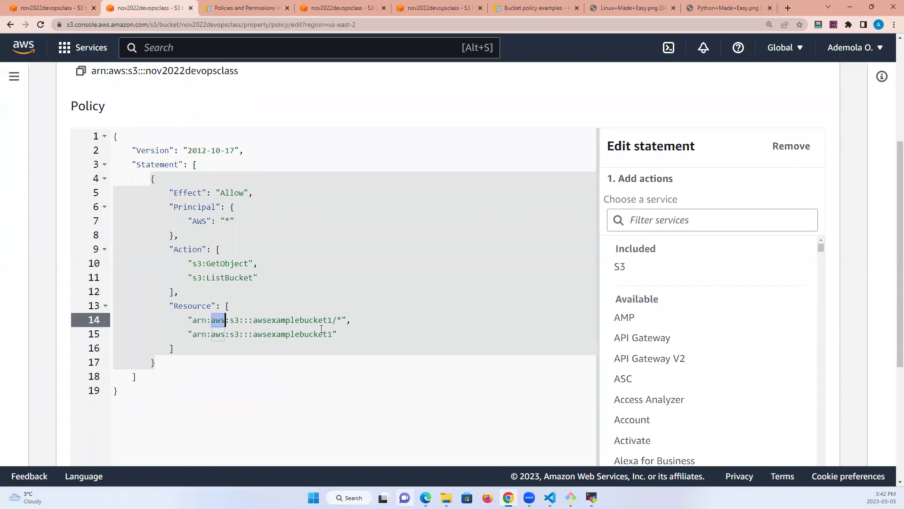
left_click_drag(331, 334, 193, 336)
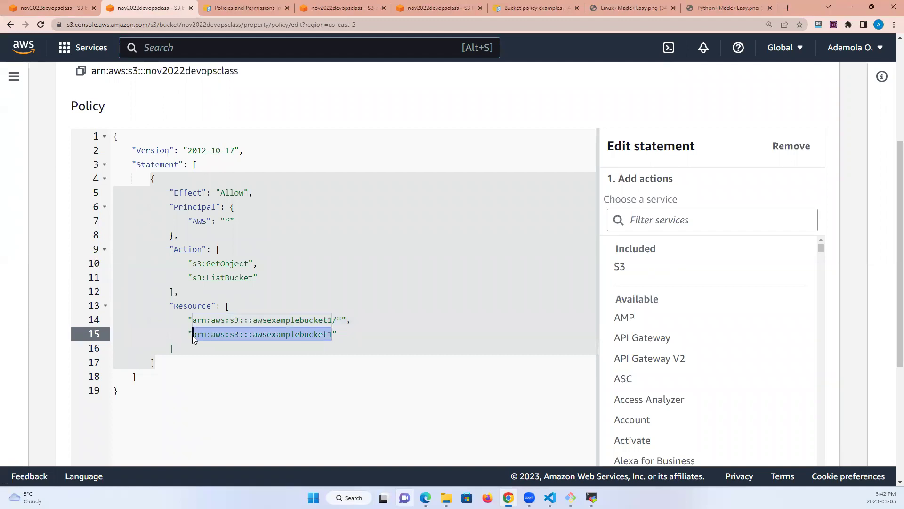
key("ctrl+v")
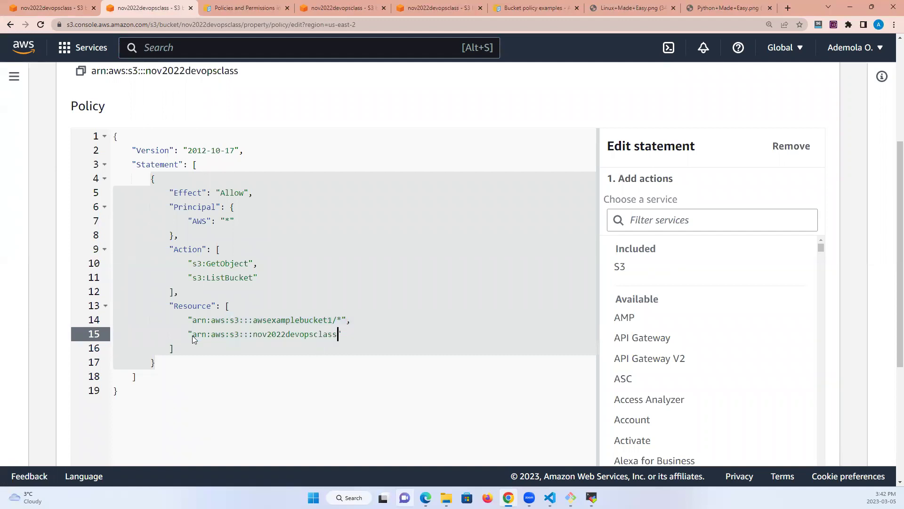
Replace the example ARN in the first Resource entry with arn:aws:s3:::nov2022devopsclass, keeping the /* suffix, and highlight the wildcard
left_click(333, 320)
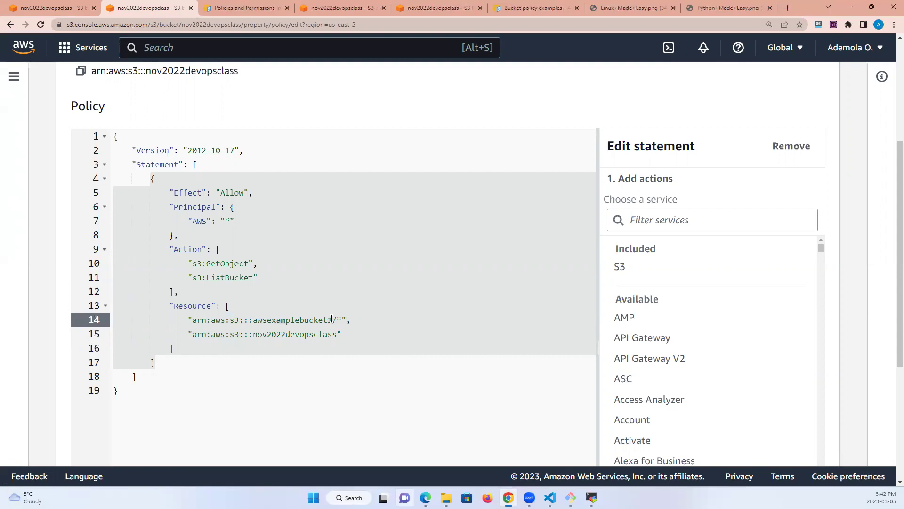
left_click_drag(332, 320, 194, 318)
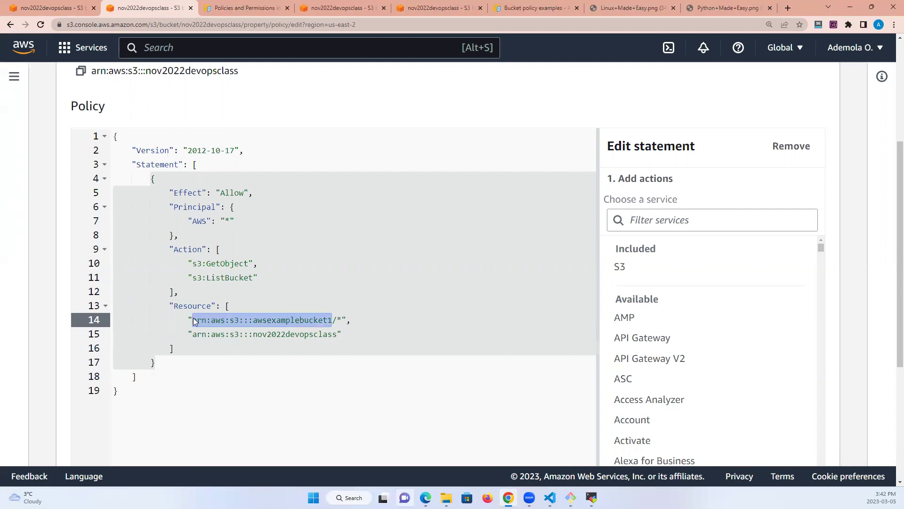
key("ctrl+v")
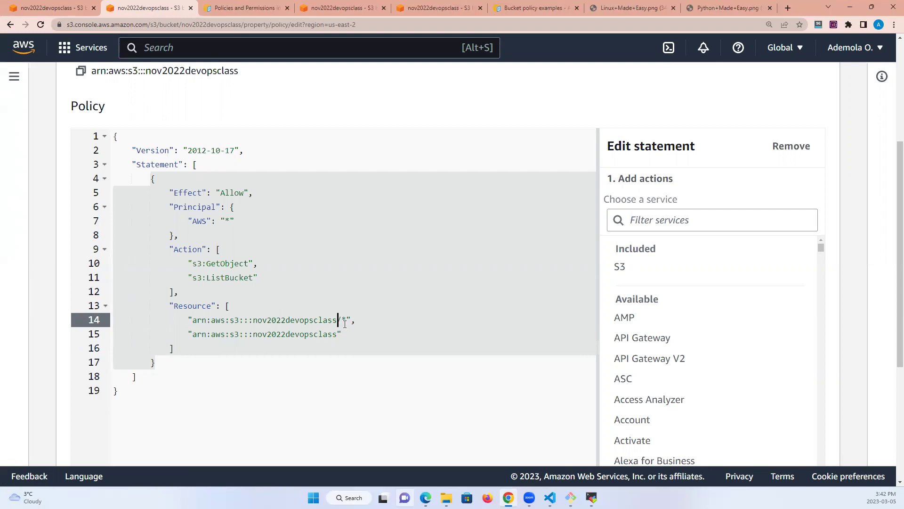
left_click_drag(346, 319, 338, 320)
double_click(316, 315)
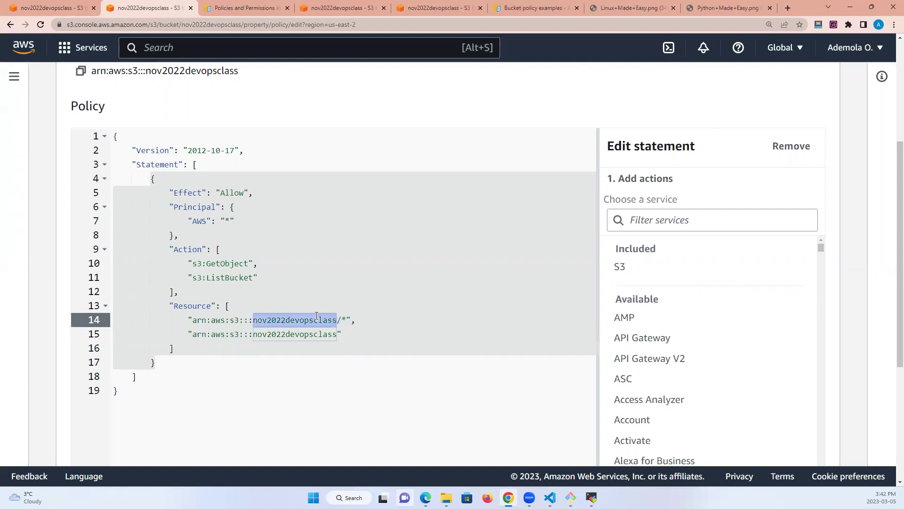
left_click(342, 320)
left_click_drag(341, 320, 347, 320)
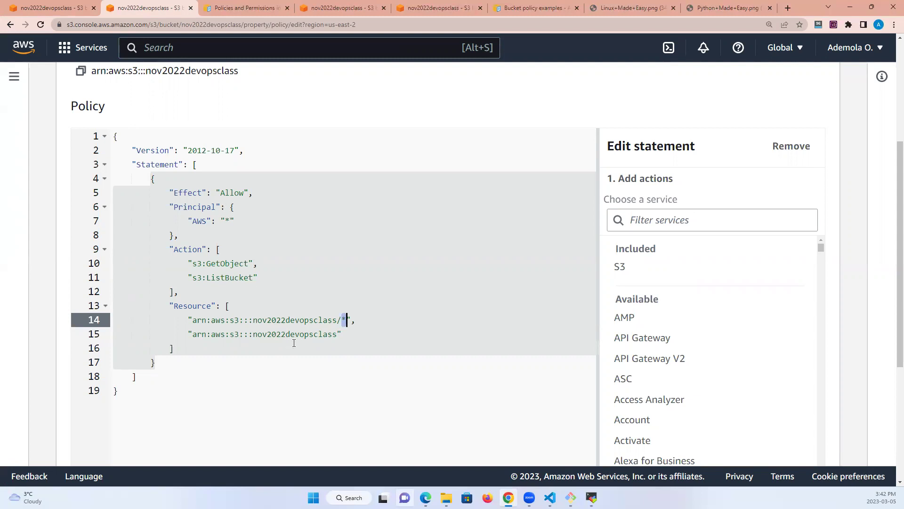
Highlight the Principal wildcard and the bucket ARN in the second Resource entry, and save the bucket policy
double_click(226, 220)
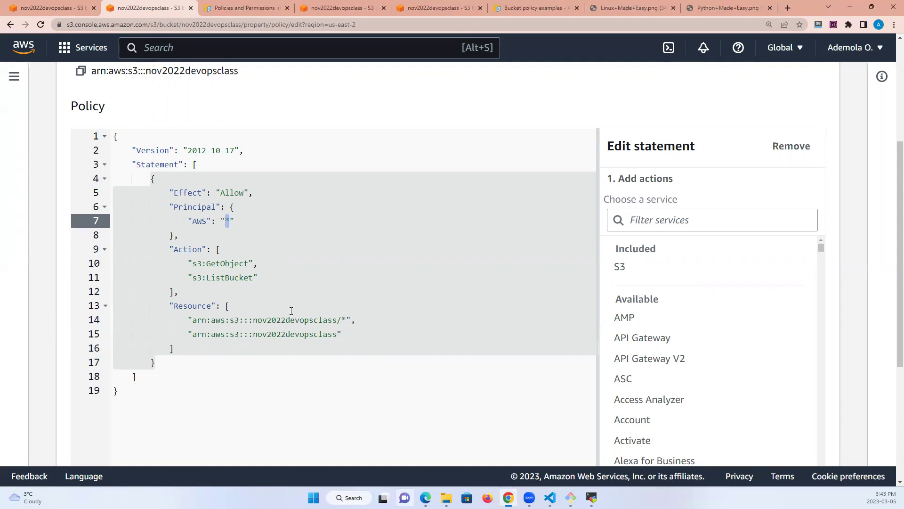
left_click(344, 334)
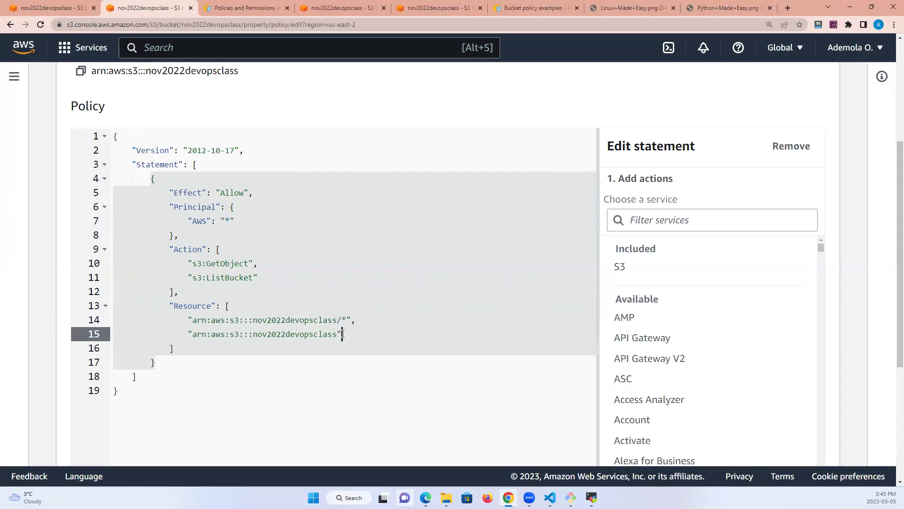
left_click_drag(338, 334, 215, 336)
left_click_drag(891, 159, 891, 311)
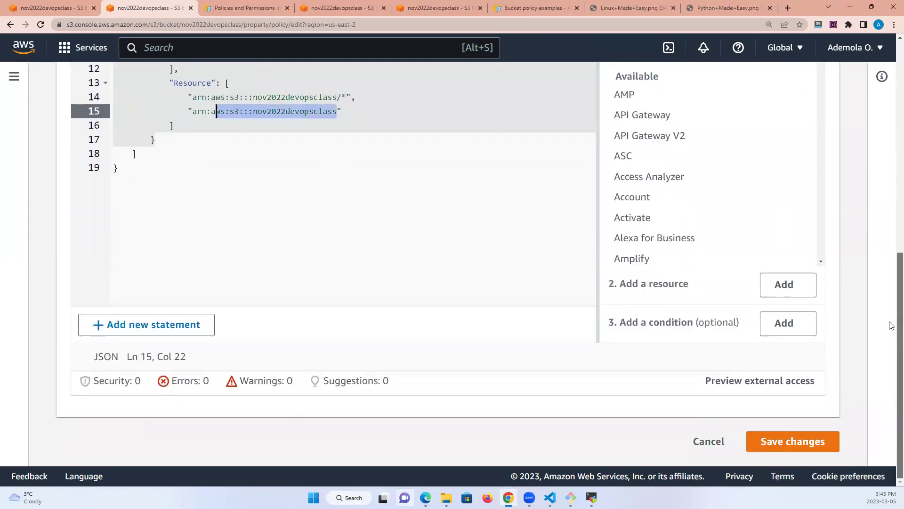
left_click(790, 446)
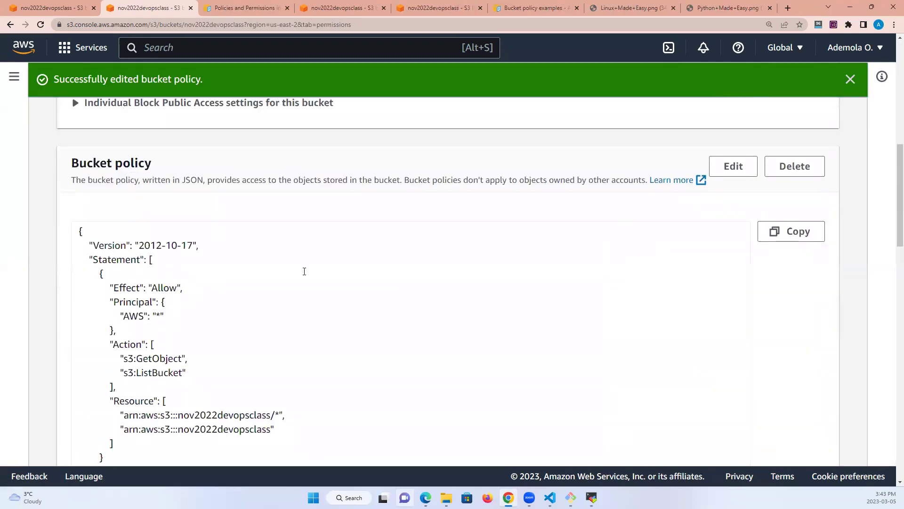
Go to the nov2022devopsclass bucket's objects, start an upload and open the file chooser for adding files
left_click_drag(891, 169, 890, 67)
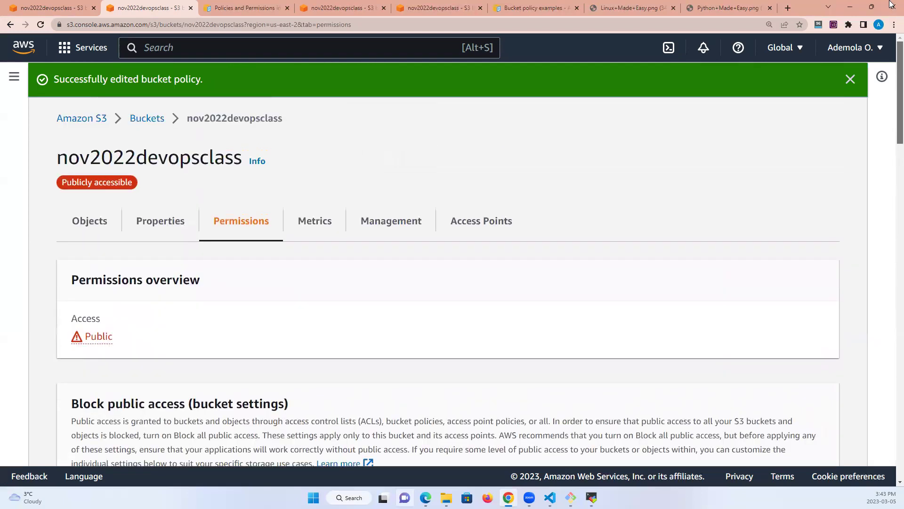
left_click(96, 222)
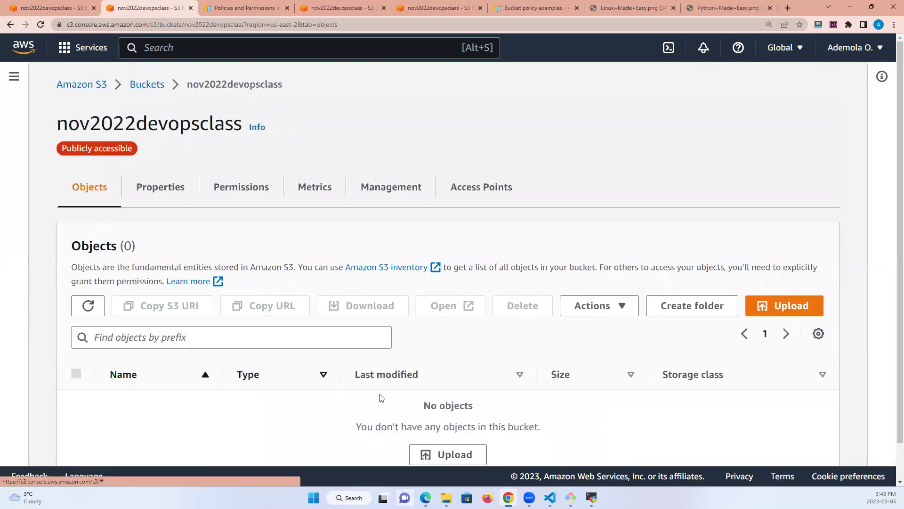
left_click(462, 457)
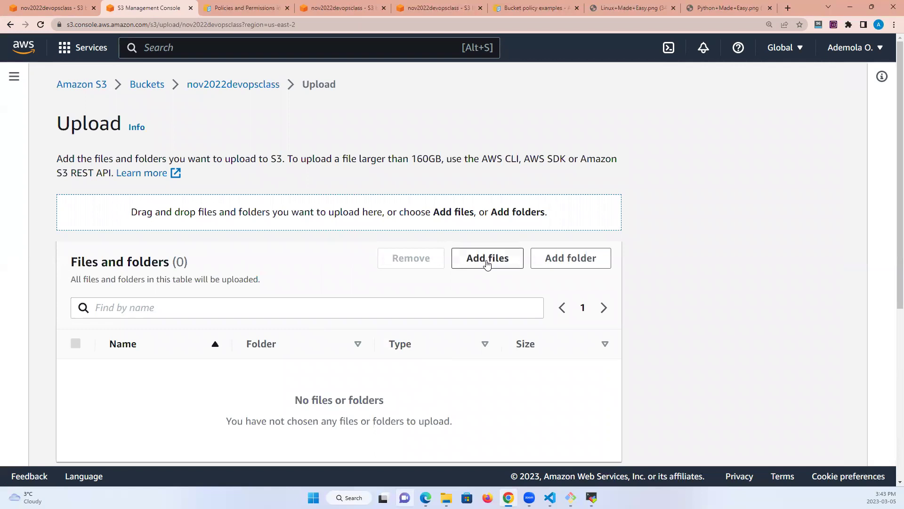
left_click(486, 262)
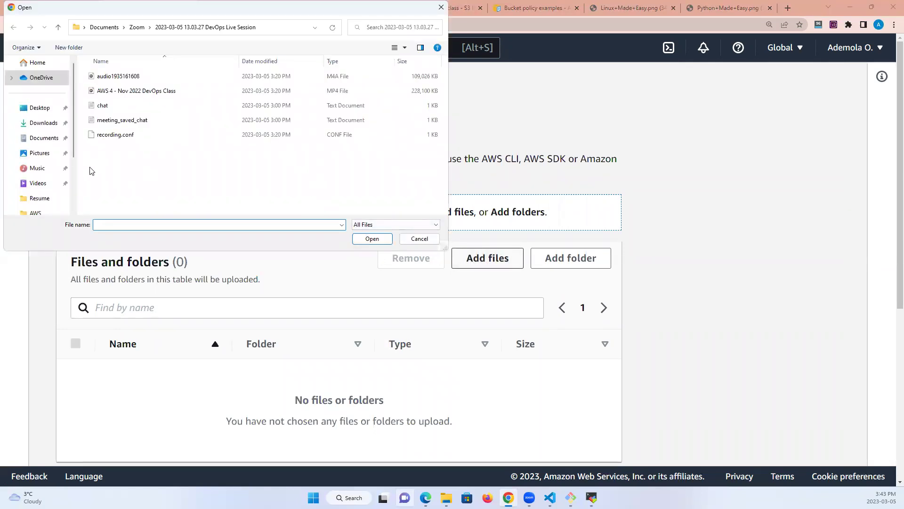
Add DevOps Made Easy, Java Made Easy, Linux Made Easy and Python Made Easy from the Pictures folder to the upload
left_click(32, 157)
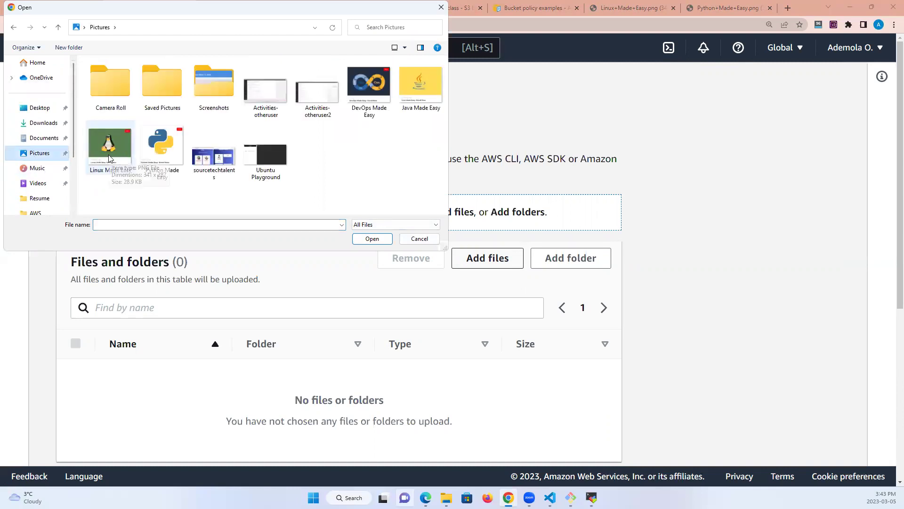
left_click(366, 85)
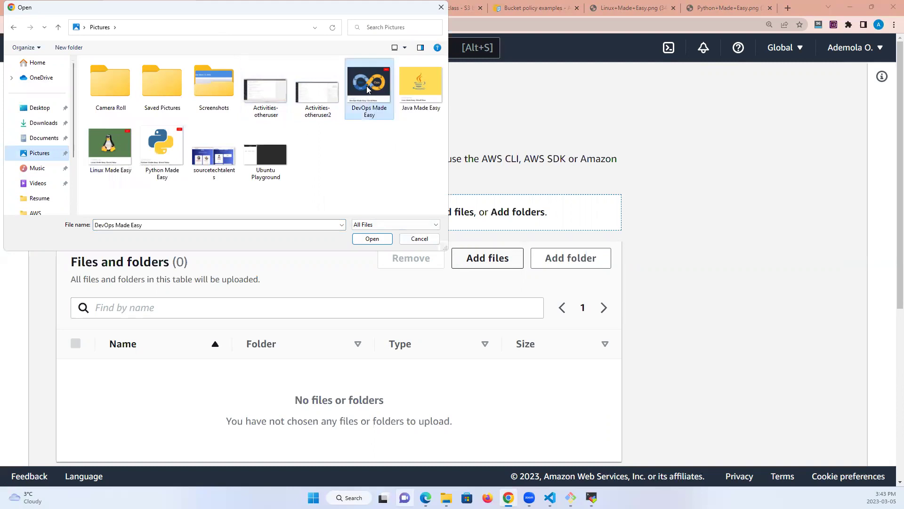
left_click(426, 97, "ctrl")
left_click(132, 158, "ctrl")
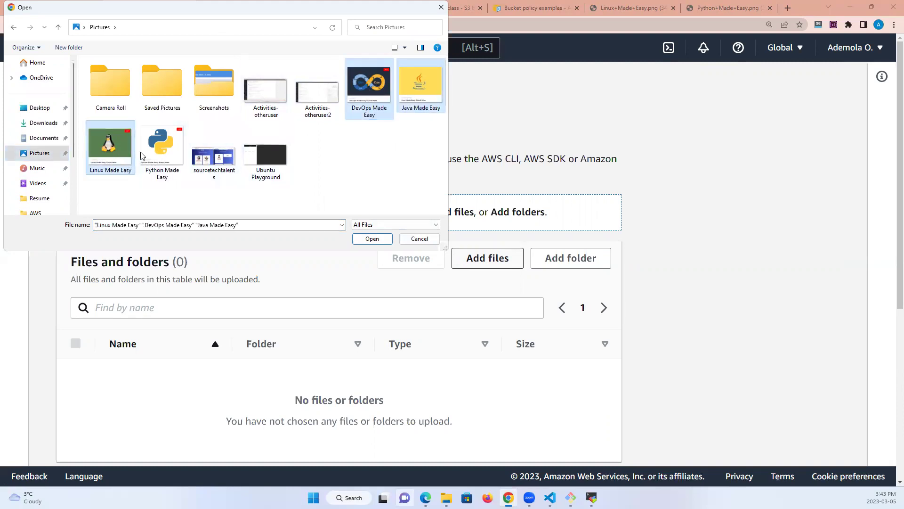
left_click(160, 146, "ctrl")
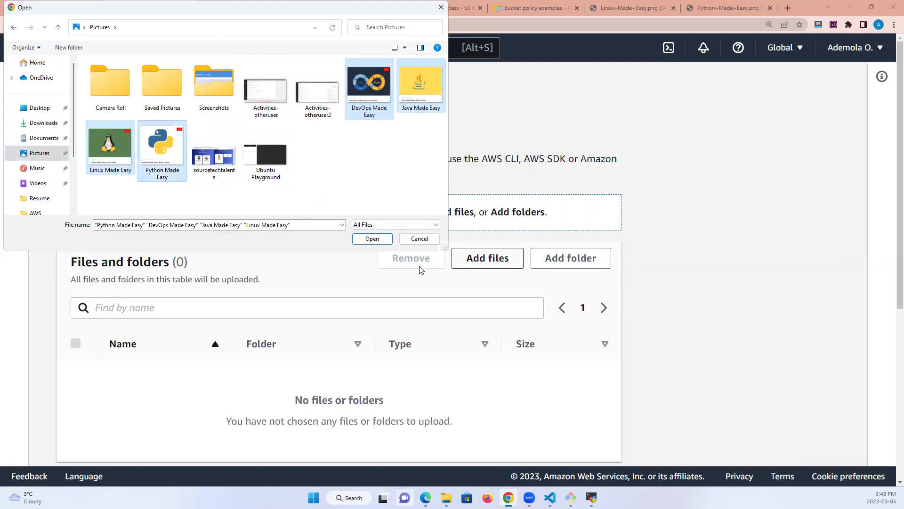
left_click(372, 239)
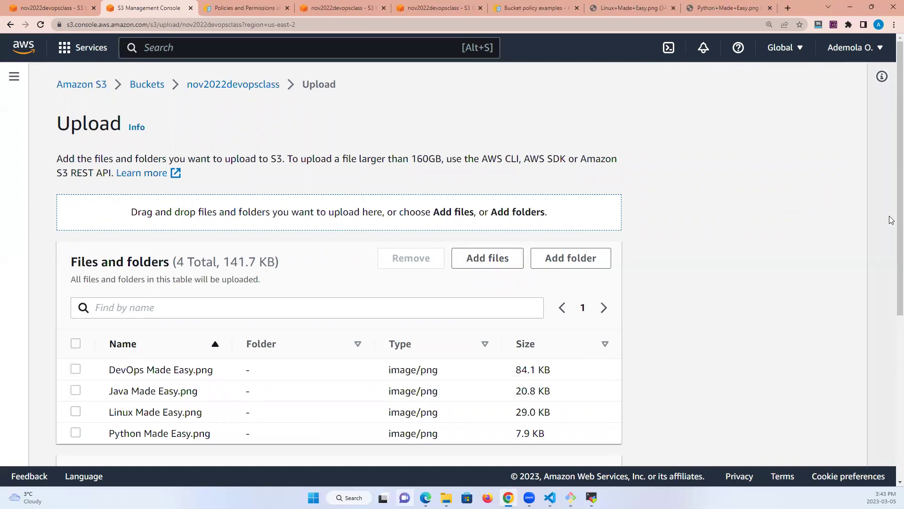
Upload the four PNG files to the nov2022devopsclass bucket and show the list of uploaded files
left_click_drag(891, 231, 891, 404)
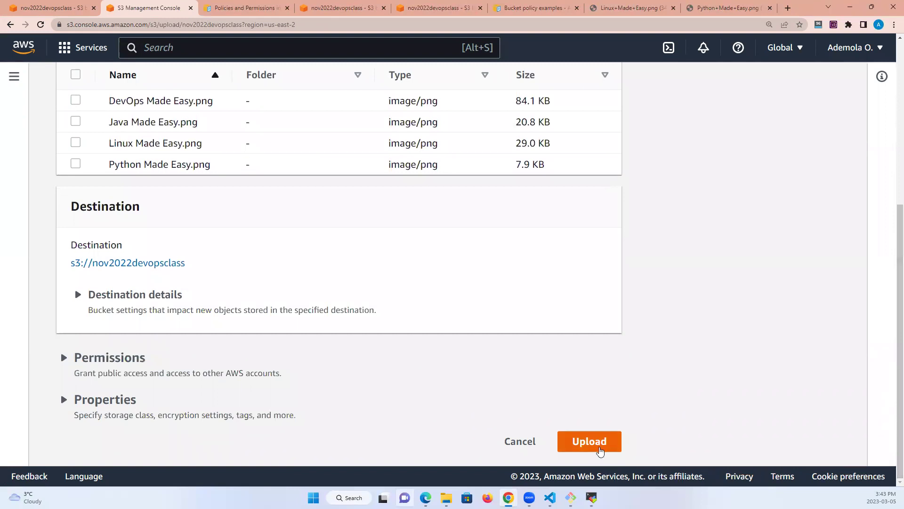
left_click(589, 441)
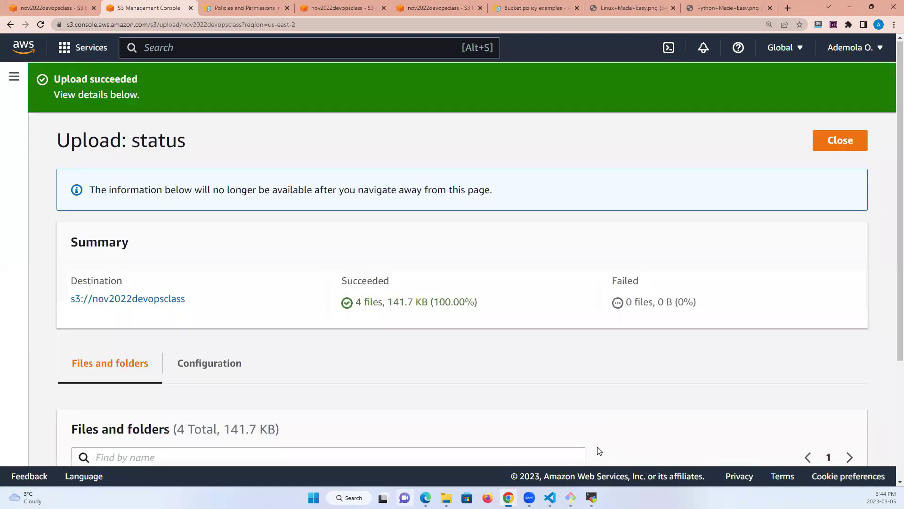
scroll(598, 451, "down", 3)
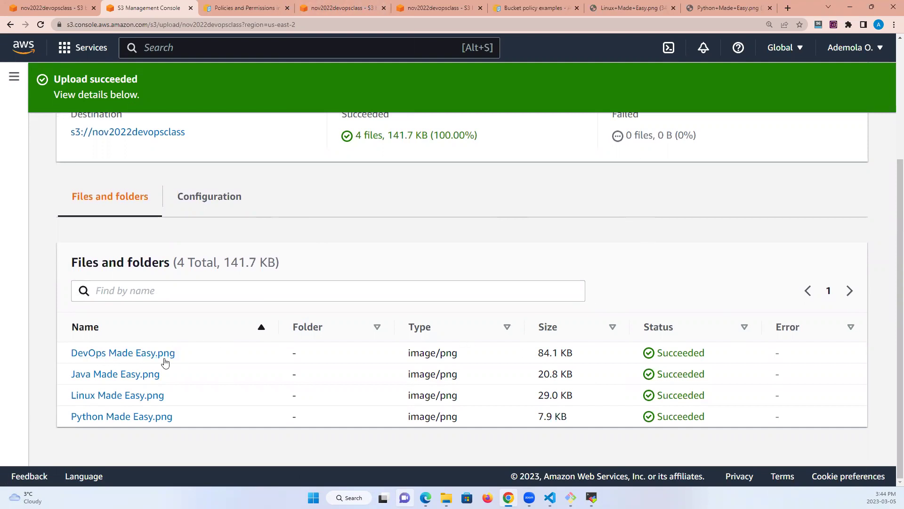
Close the old browser tabs with S3 object details, AWS policy documentation and the Linux and Python images
right_click(127, 358)
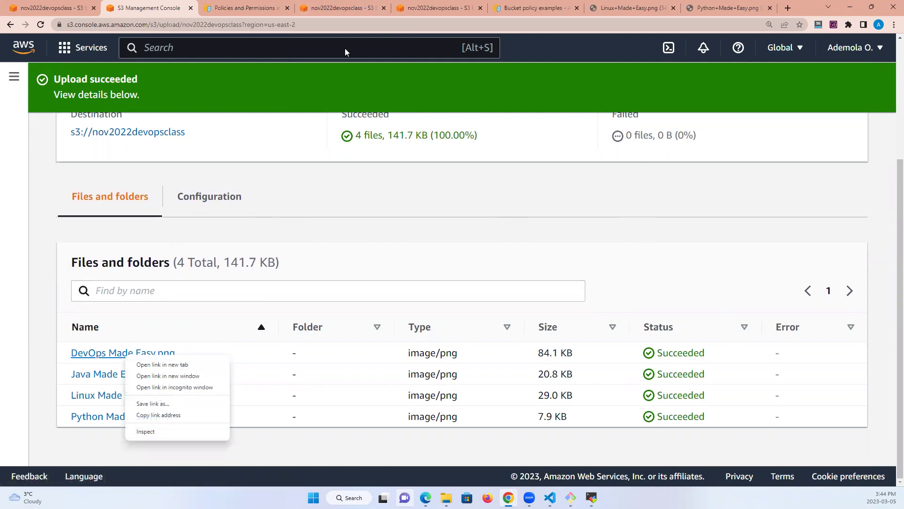
left_click(368, 12)
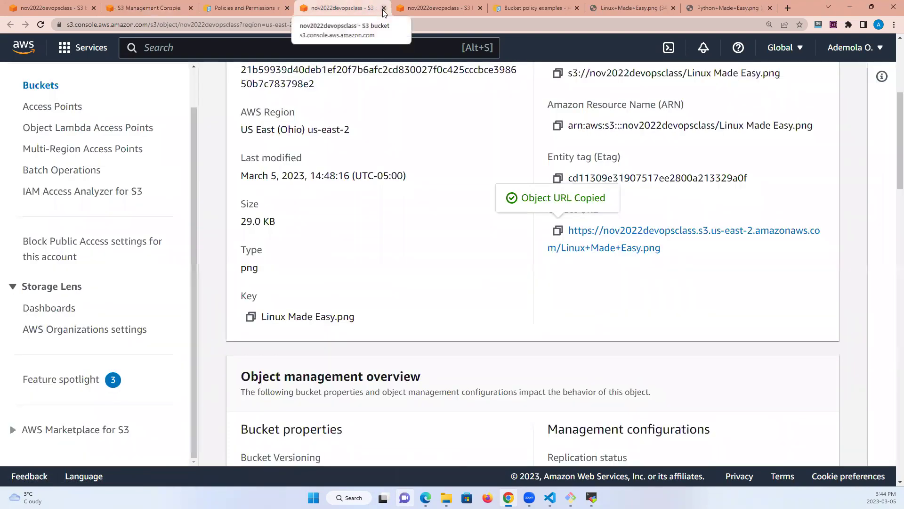
left_click(383, 9)
left_click(384, 8)
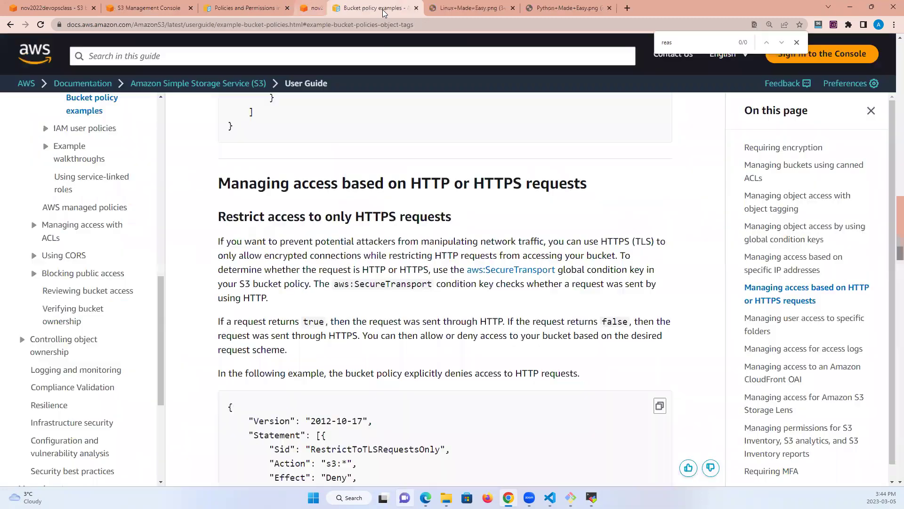
left_click(383, 10)
left_click(384, 8)
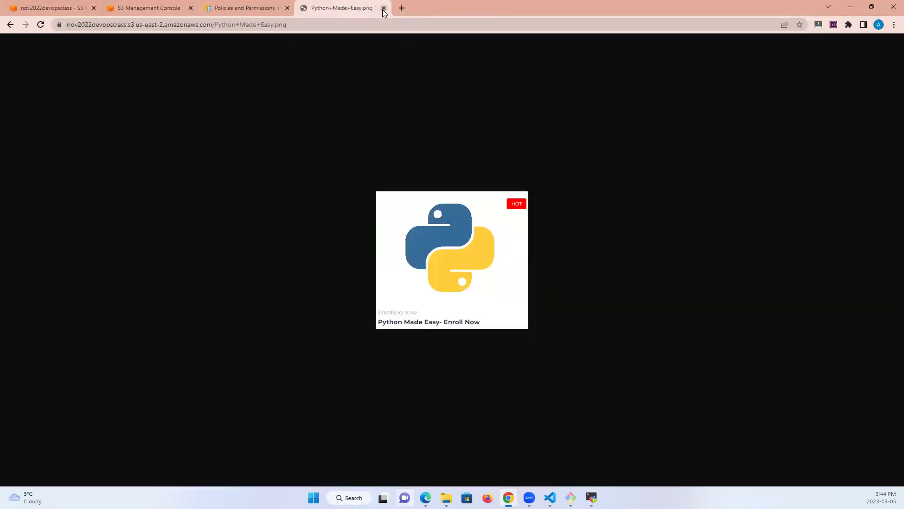
left_click(383, 10)
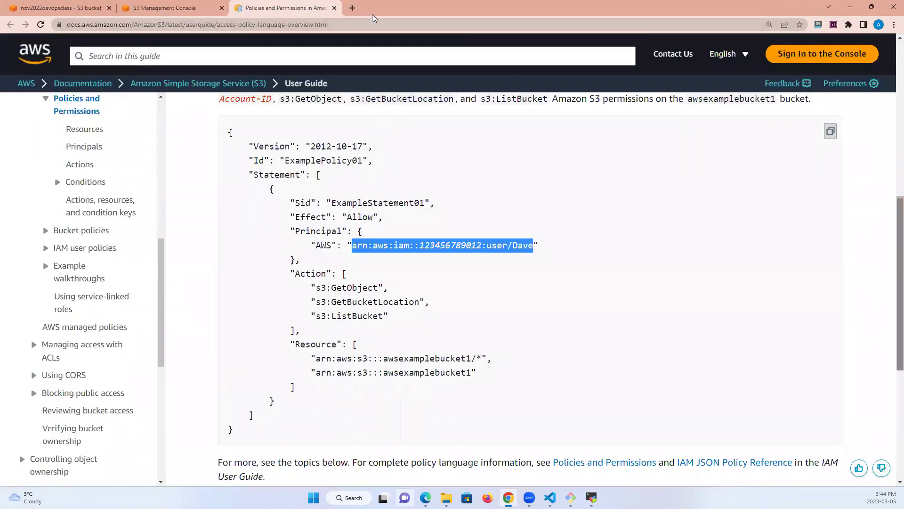
left_click(335, 9)
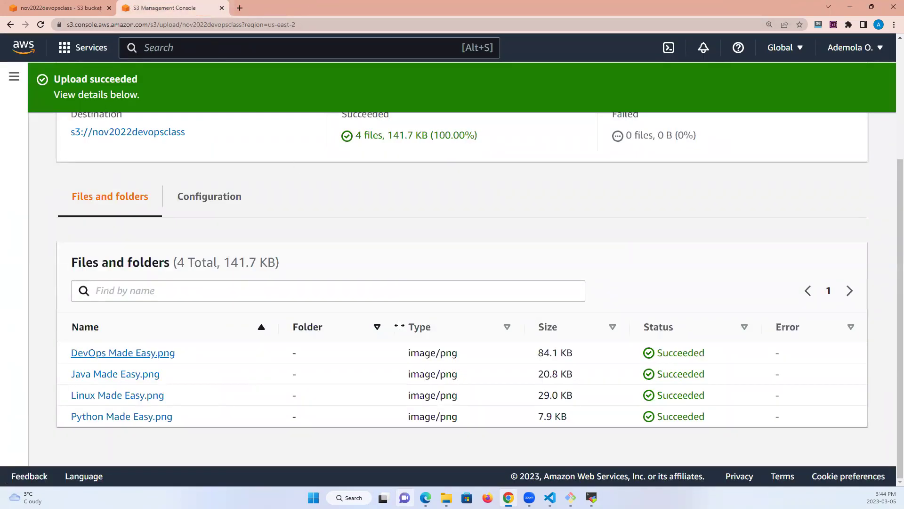
Open the details of DevOps, Java, Linux and Python Made Easy.png each in a new browser tab
right_click(115, 359)
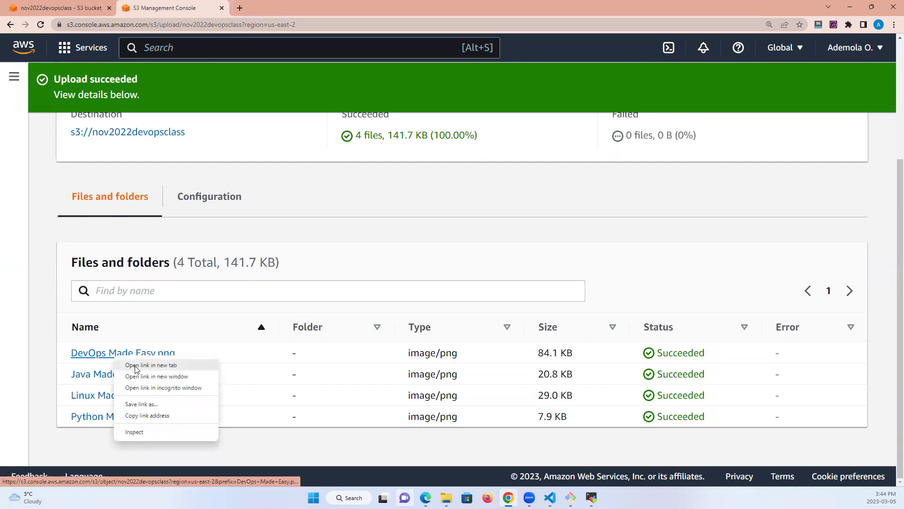
left_click(126, 366)
right_click(121, 374)
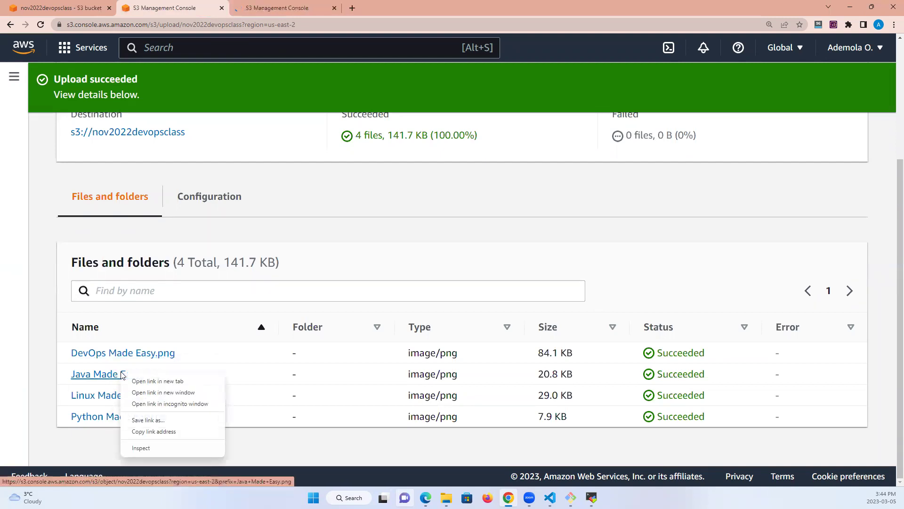
left_click(148, 385)
right_click(130, 394)
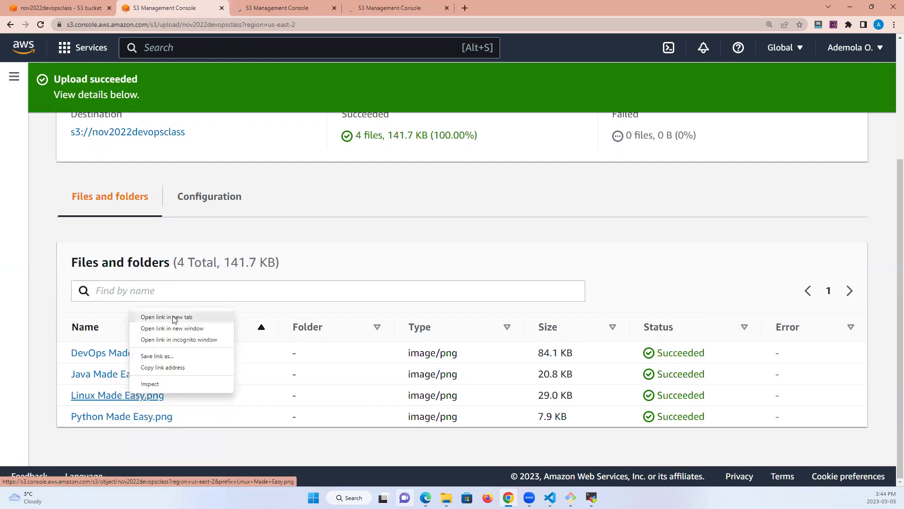
left_click(174, 319)
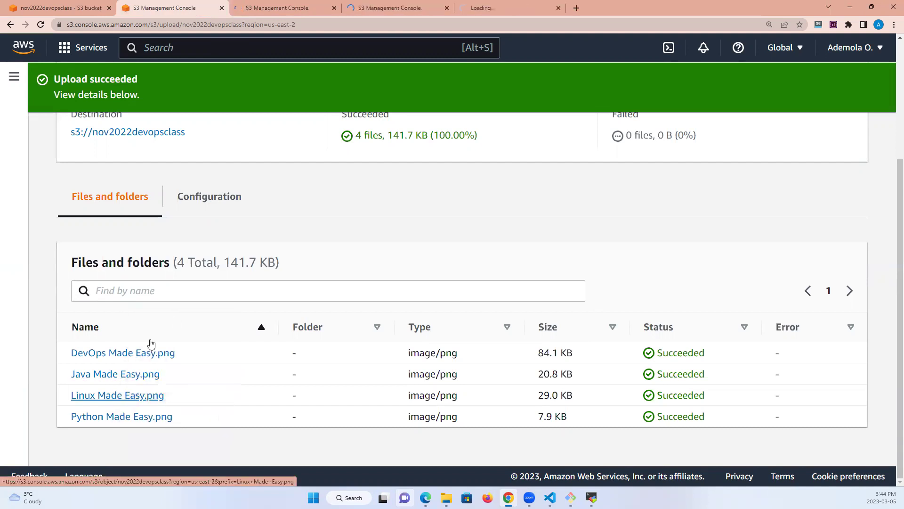
right_click(130, 418)
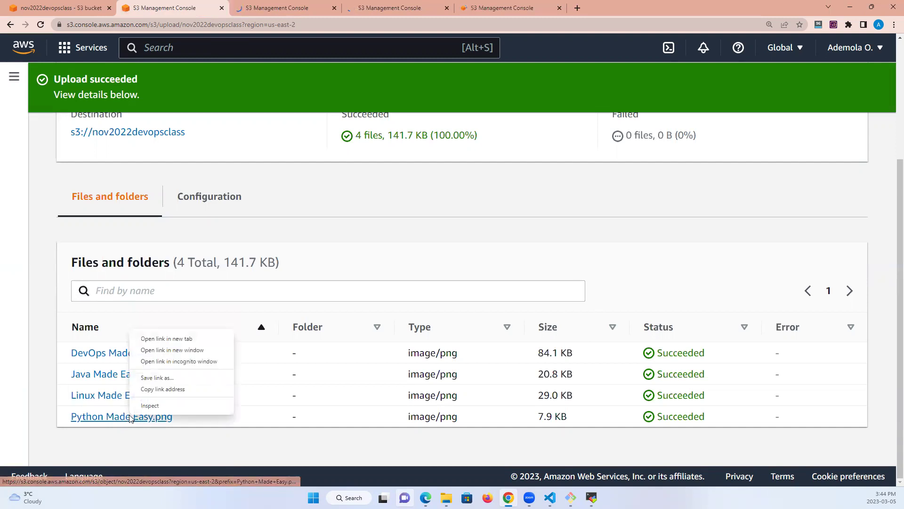
left_click(154, 340)
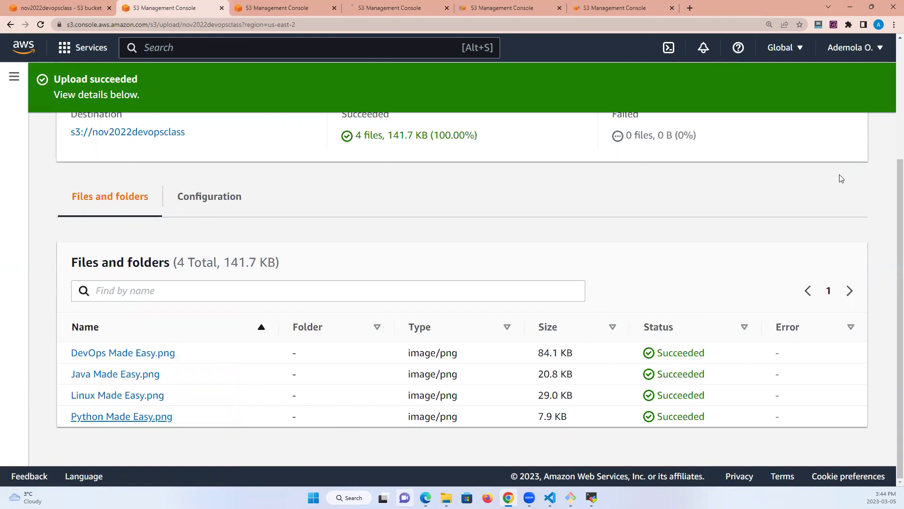
Copy the object URL of DevOps Made Easy.png from its details and load it in a new browser tab
left_click(286, 8)
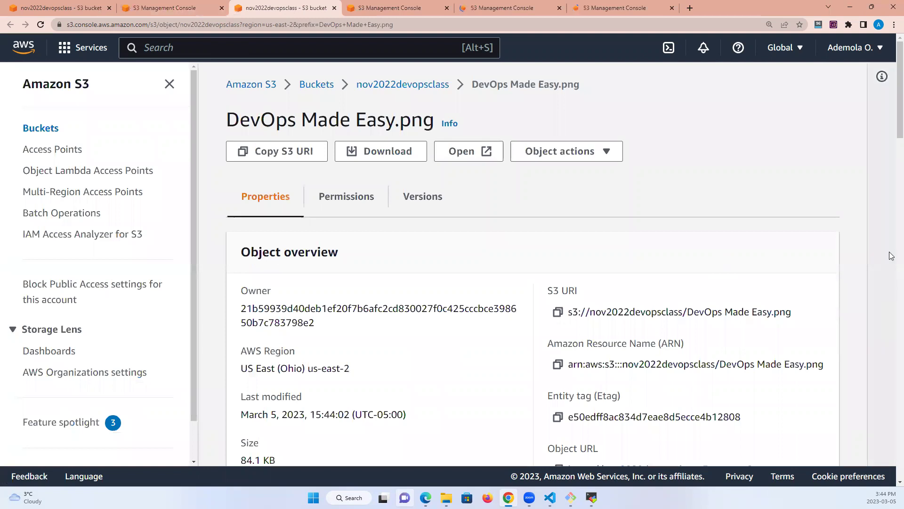
scroll(891, 160, "down", 3)
scroll(891, 167, "down", 1)
scroll(891, 167, "up", 1)
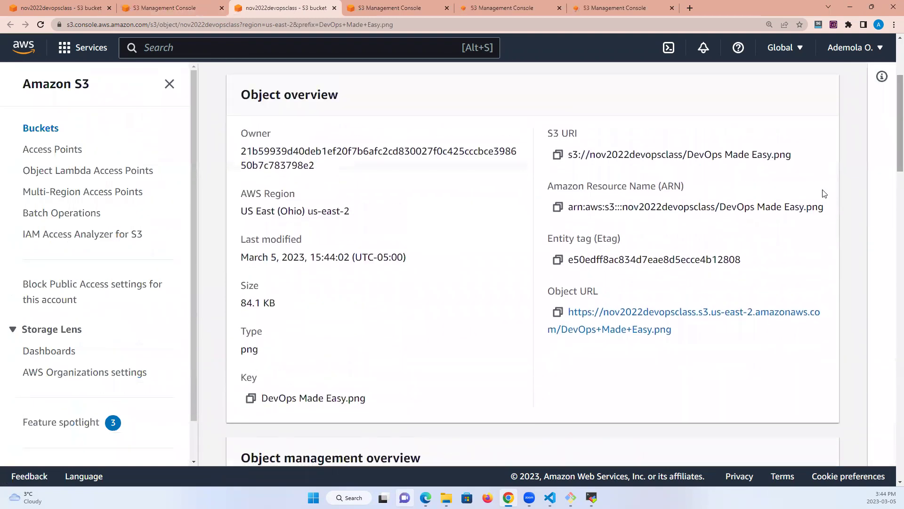
left_click(558, 312)
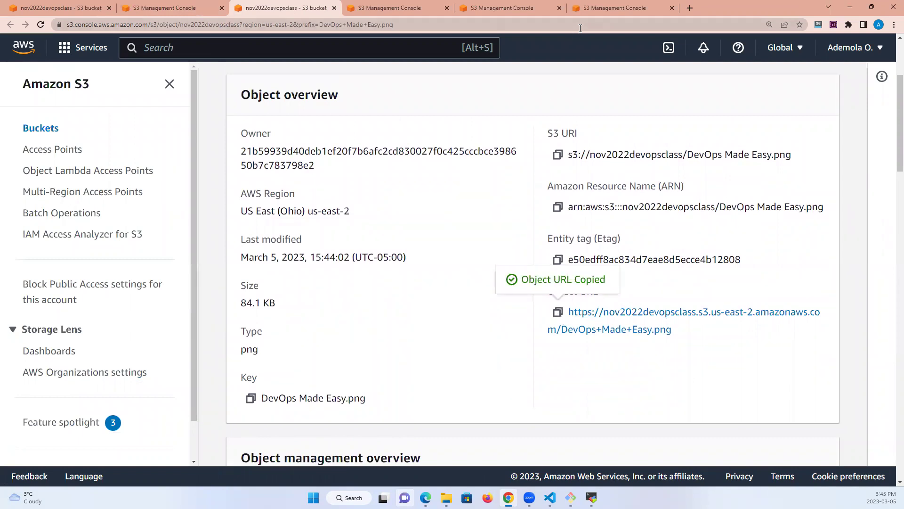
left_click(690, 9)
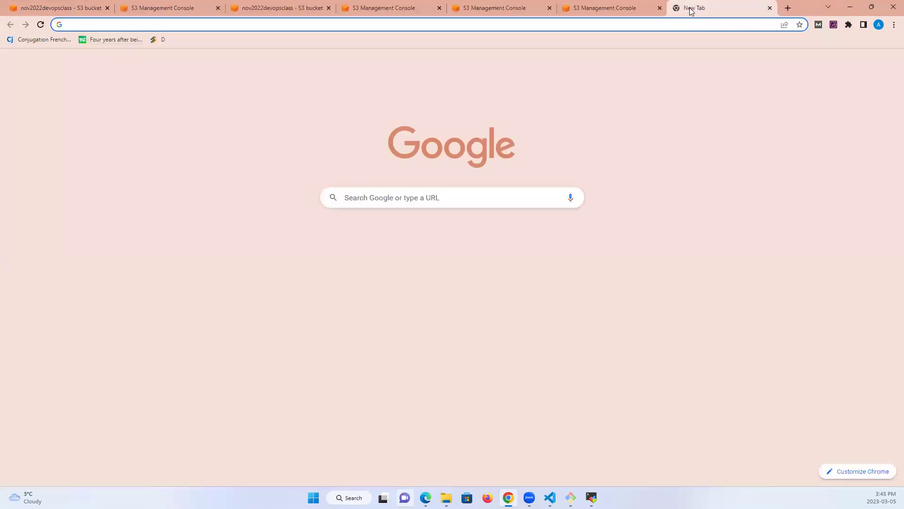
key("ctrl+v")
key("Return")
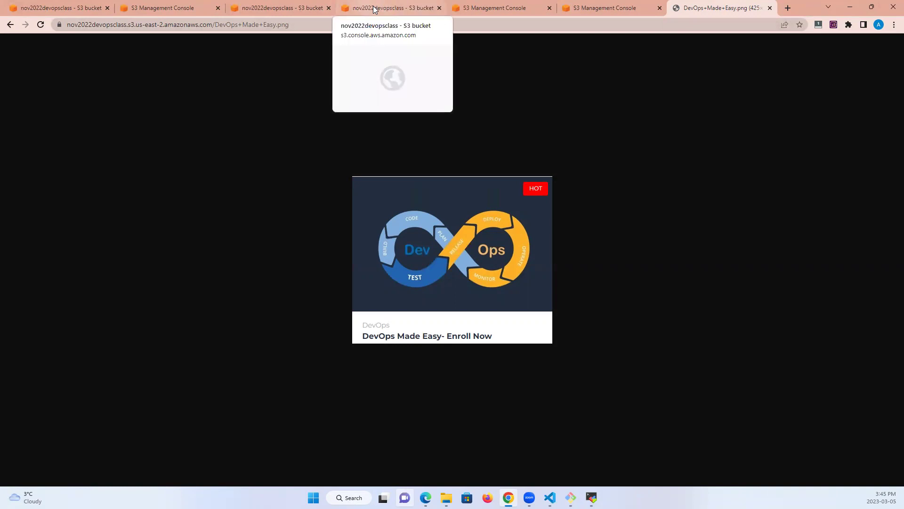
Copy the object URL of Java Made Easy.png from its details and load it in a new browser tab
left_click(374, 9)
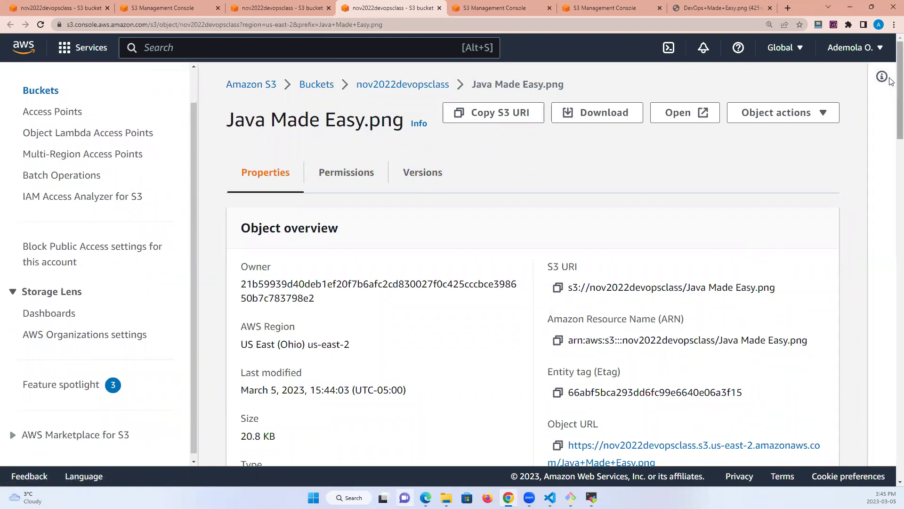
scroll(893, 129, "down", 8)
scroll(893, 146, "up", 4)
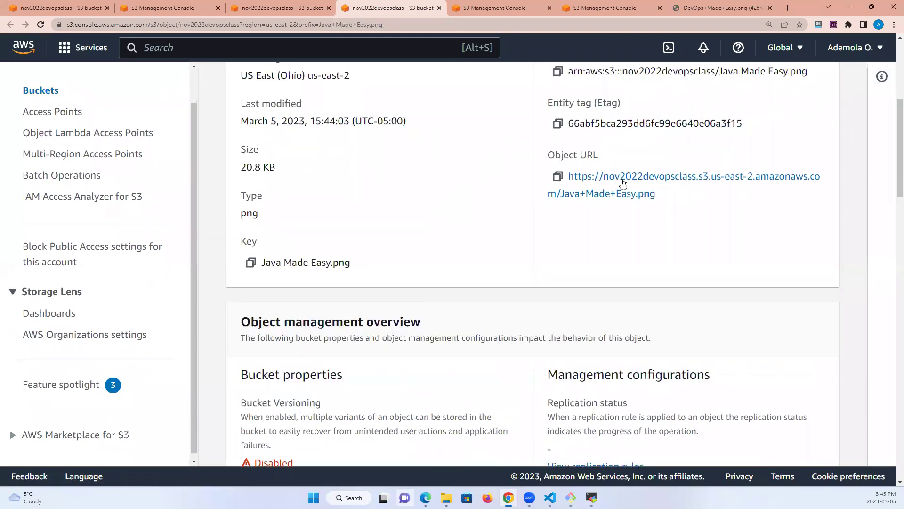
left_click(558, 177)
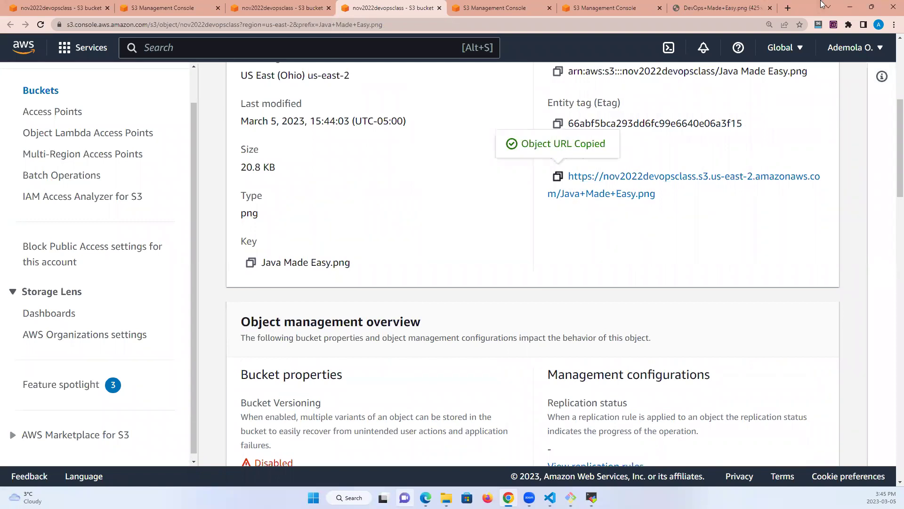
left_click(787, 8)
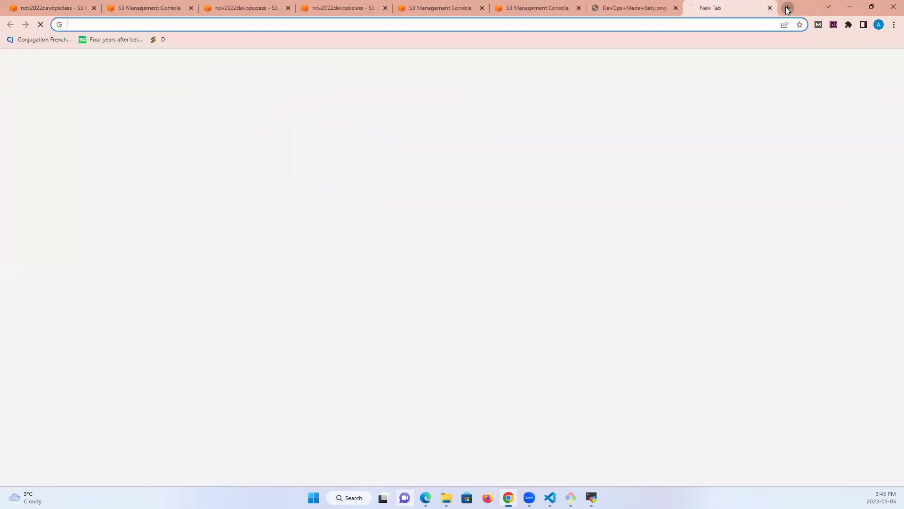
key("ctrl+v")
key("Return")
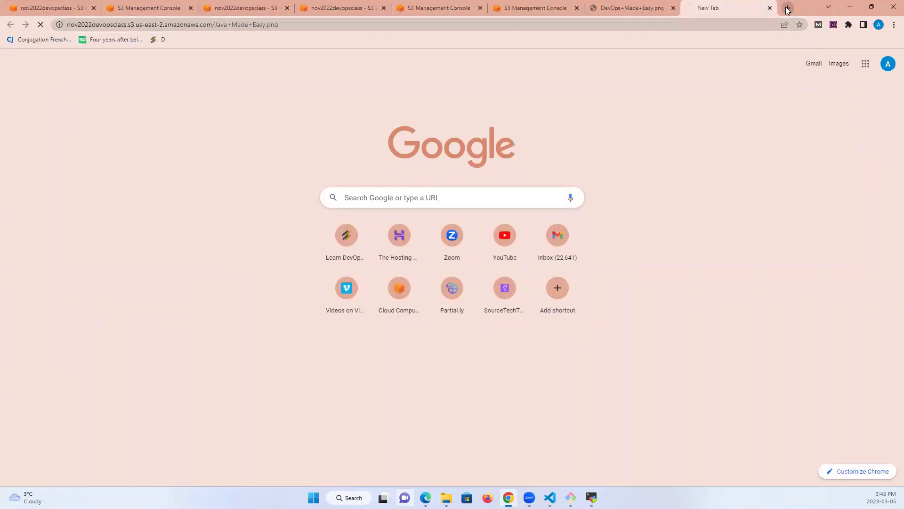
Copy the object URL of Linux Made Easy.png from its details and load it in a new browser tab
left_click(426, 12)
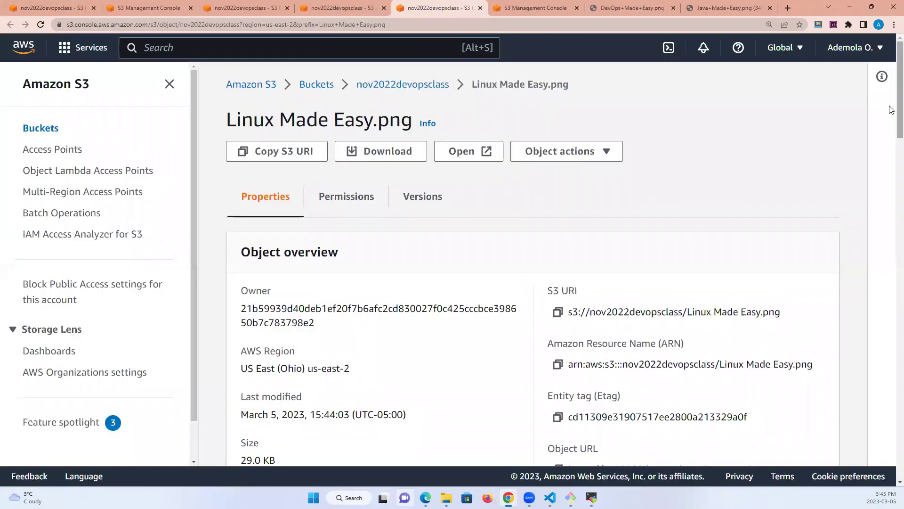
left_click_drag(891, 109, 891, 167)
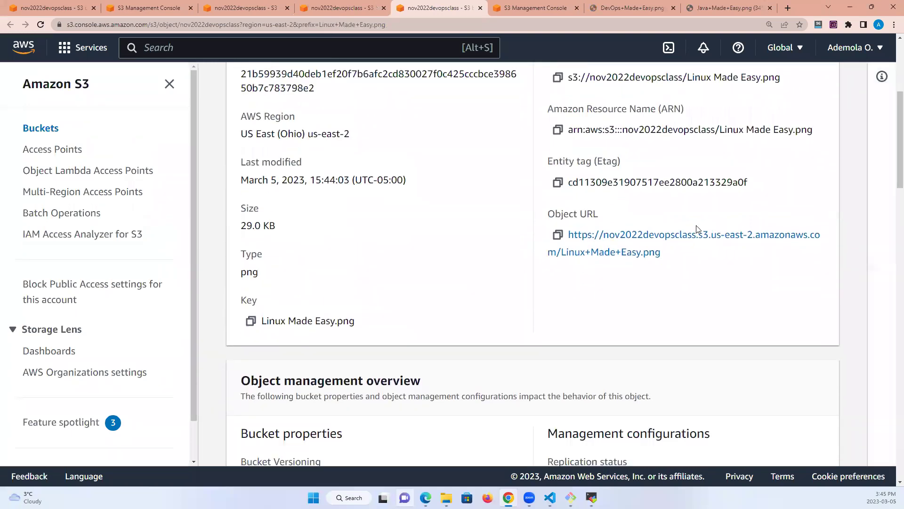
left_click(559, 236)
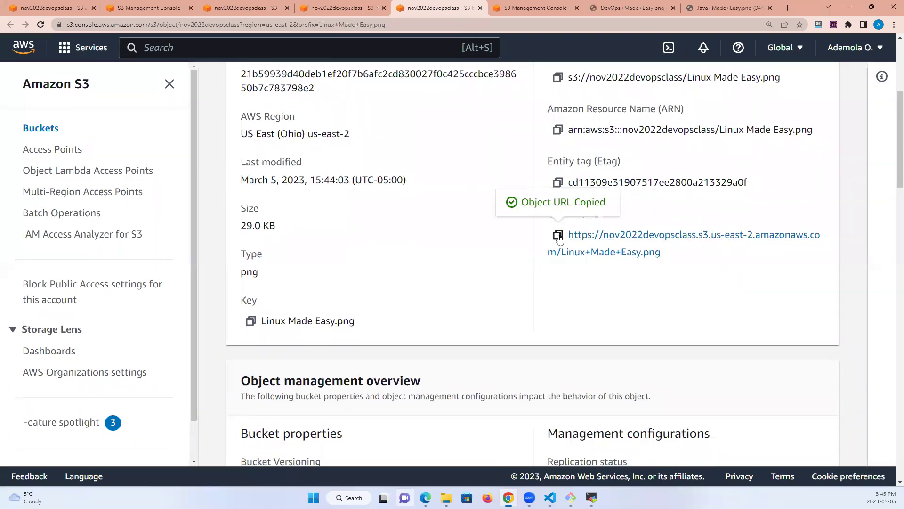
left_click(788, 8)
key("ctrl+v")
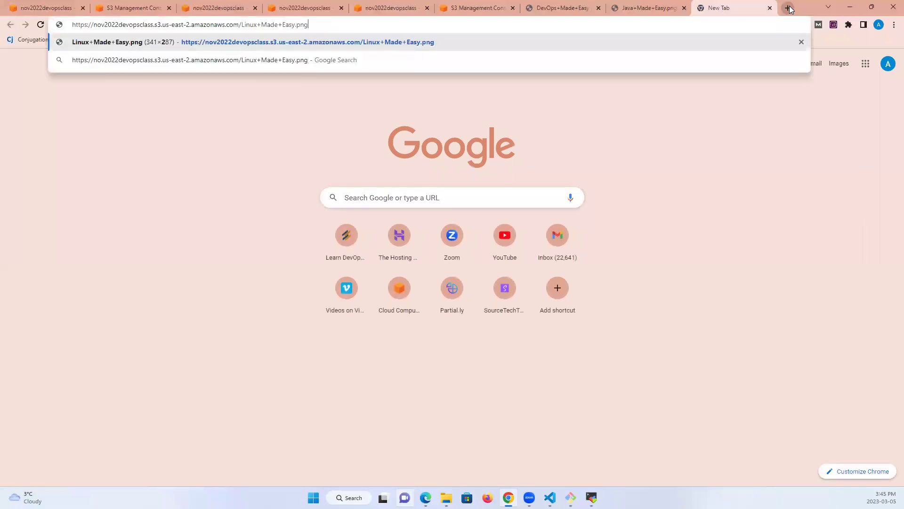
key("Return")
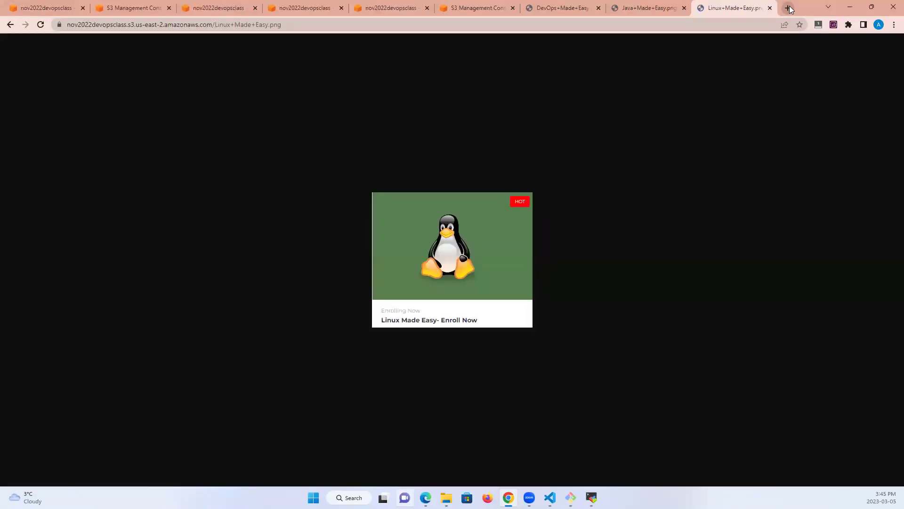
Copy the object URL of Python Made Easy.png from its details and load it in a new browser tab
left_click(485, 8)
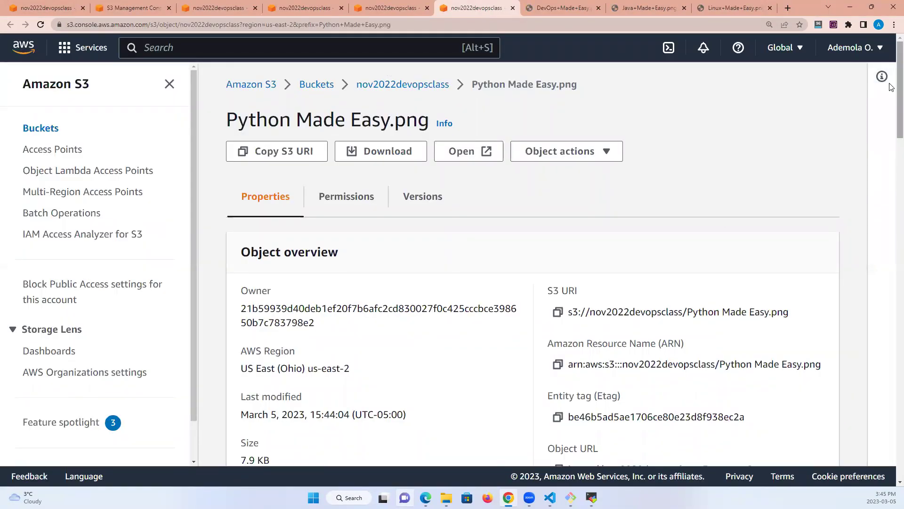
left_click_drag(890, 86, 884, 137)
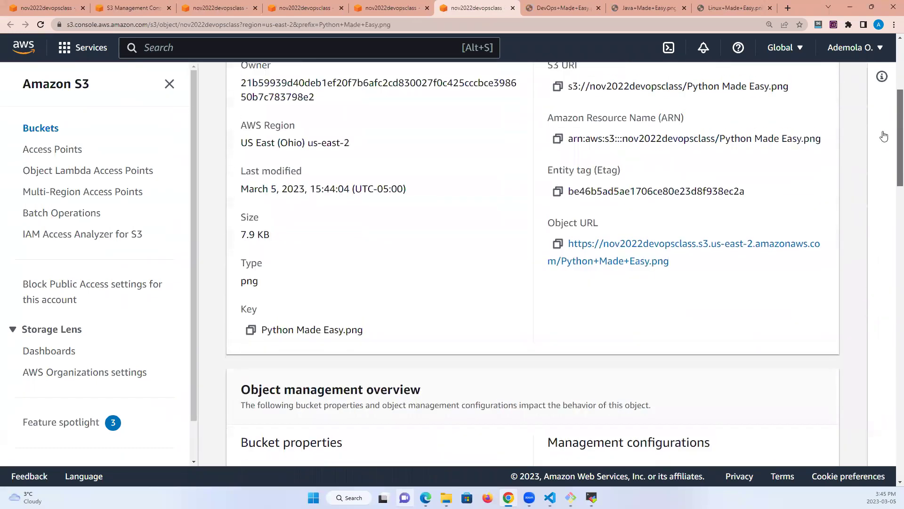
left_click(559, 244)
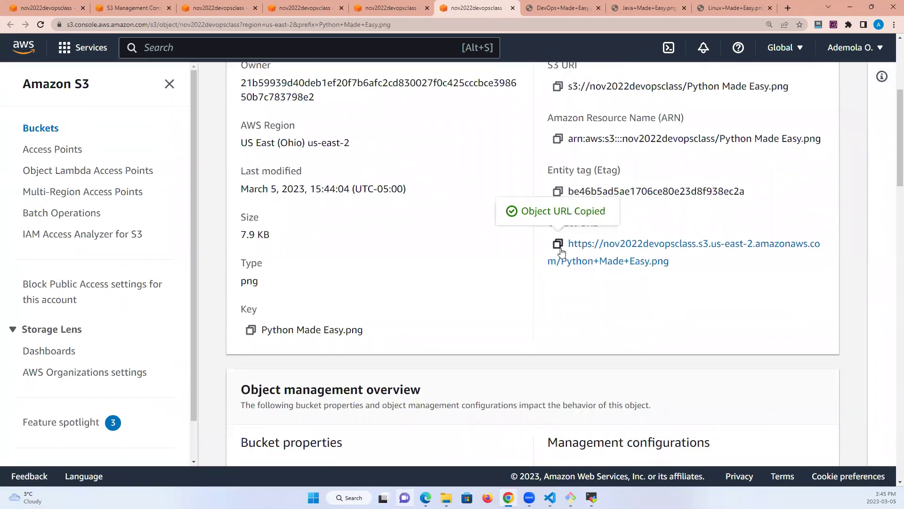
left_click(790, 9)
key("ctrl+v")
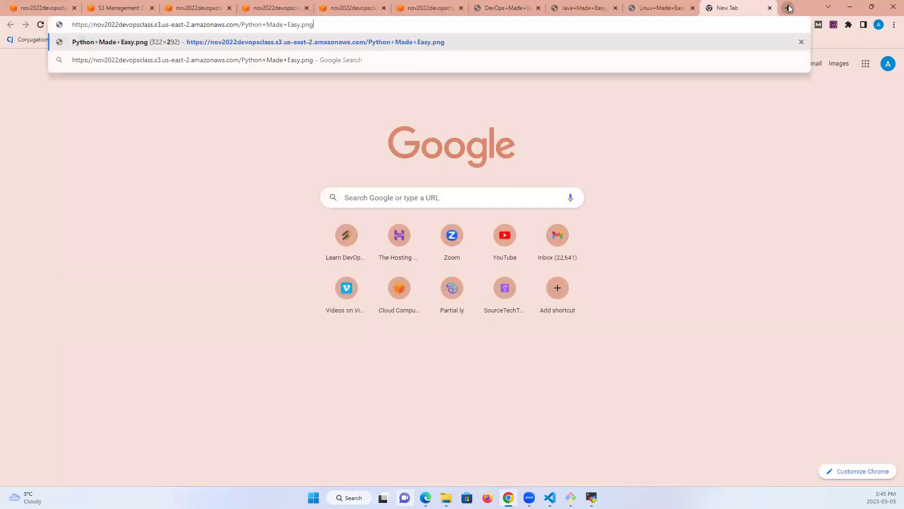
key("Return")
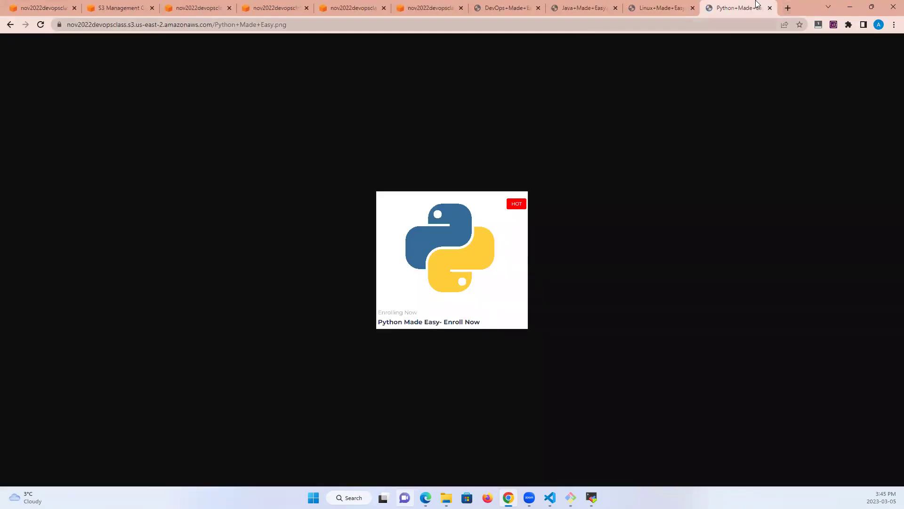
Review the publicly loaded DevOps, Java, Linux and Python images one after another in their browser tabs
left_click(502, 10)
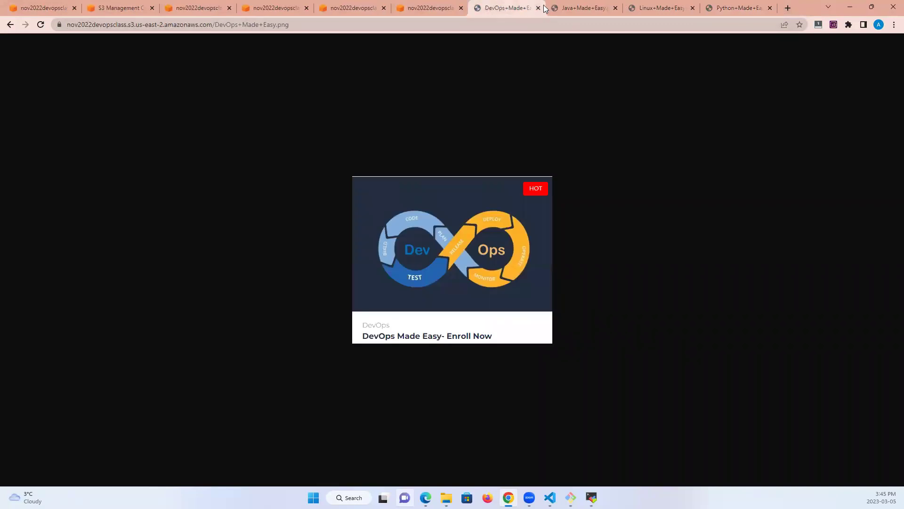
left_click(577, 8)
left_click(657, 5)
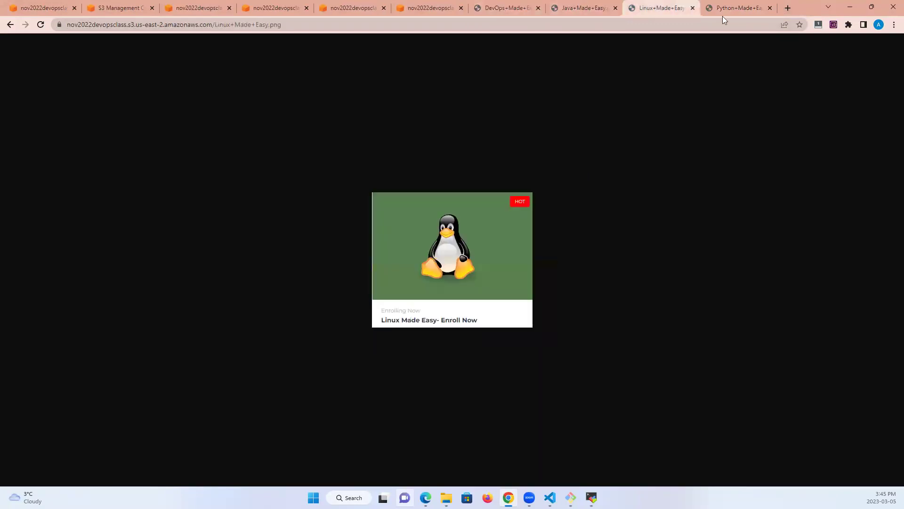
left_click(747, 9)
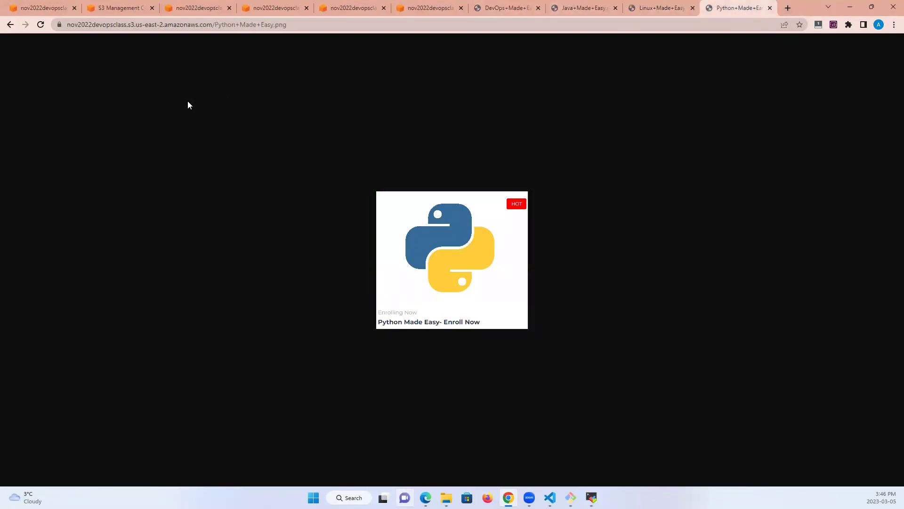